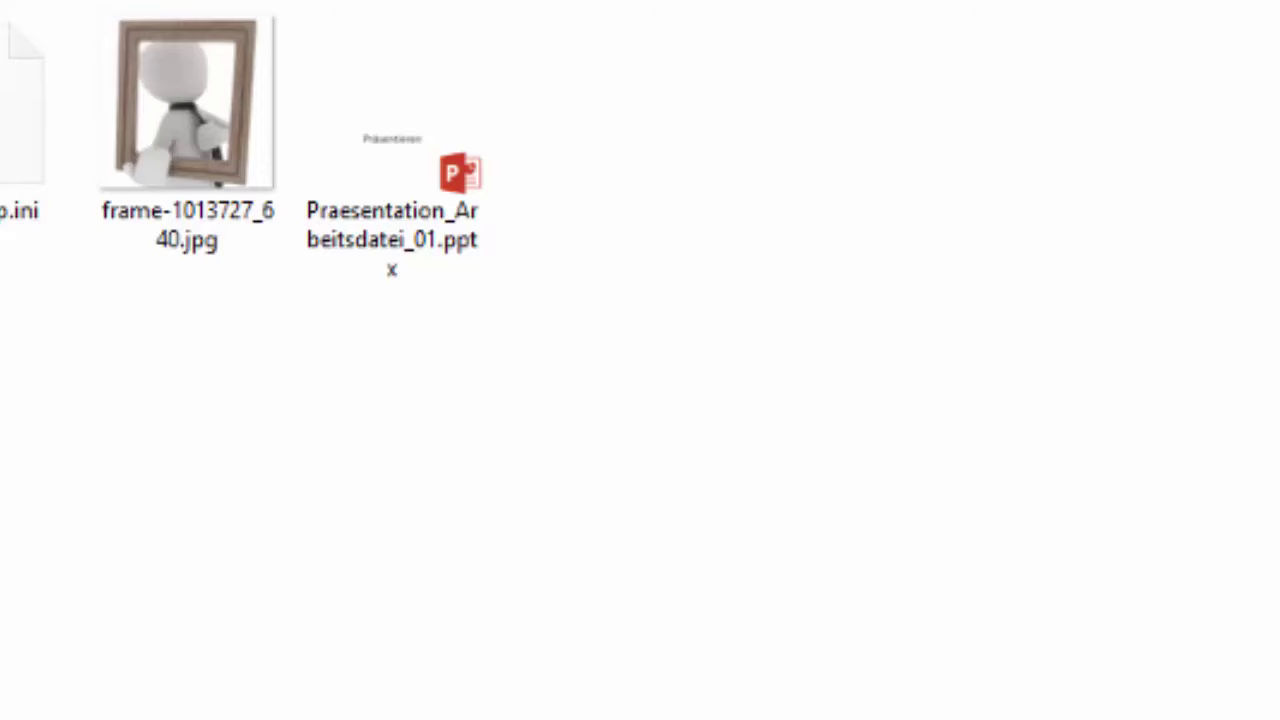
- Launch PowerPoint 2016 by searching 'power' in the Windows Start menu
{"action": "key", "text": "super"}
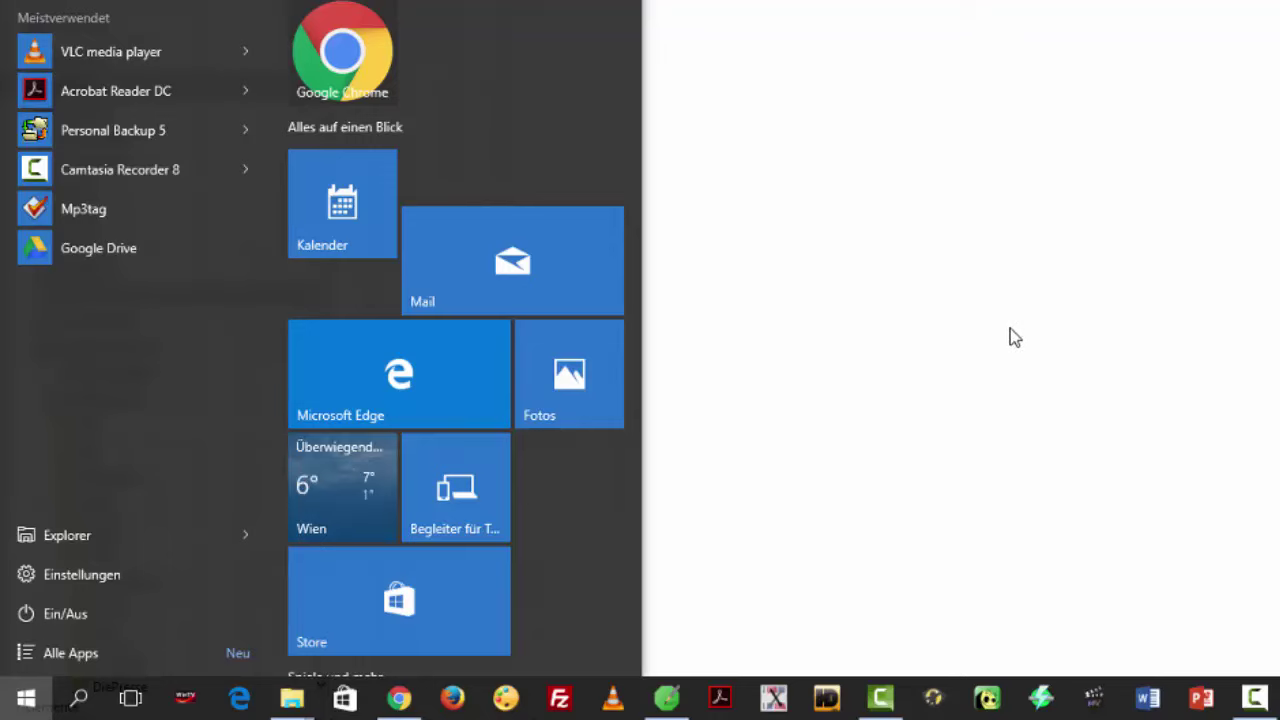
{"action": "type", "text": "pow"}
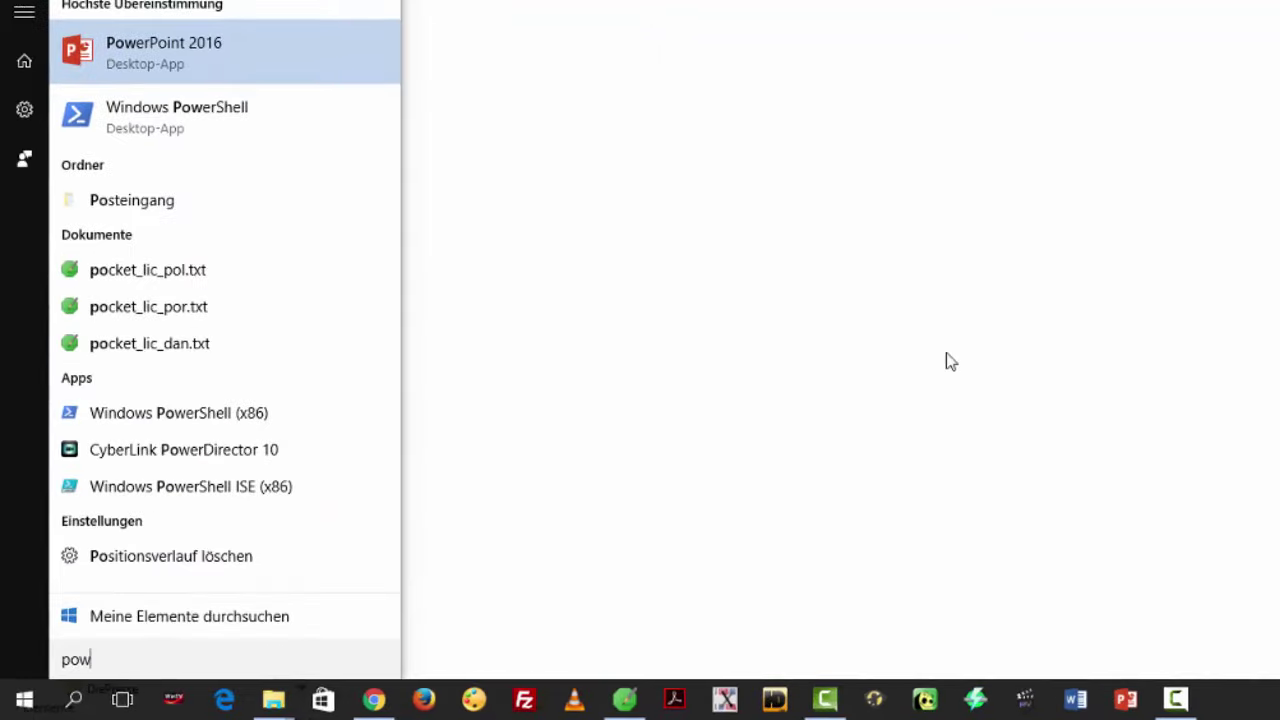
{"action": "type", "text": "er"}
{"action": "key", "text": "Return"}
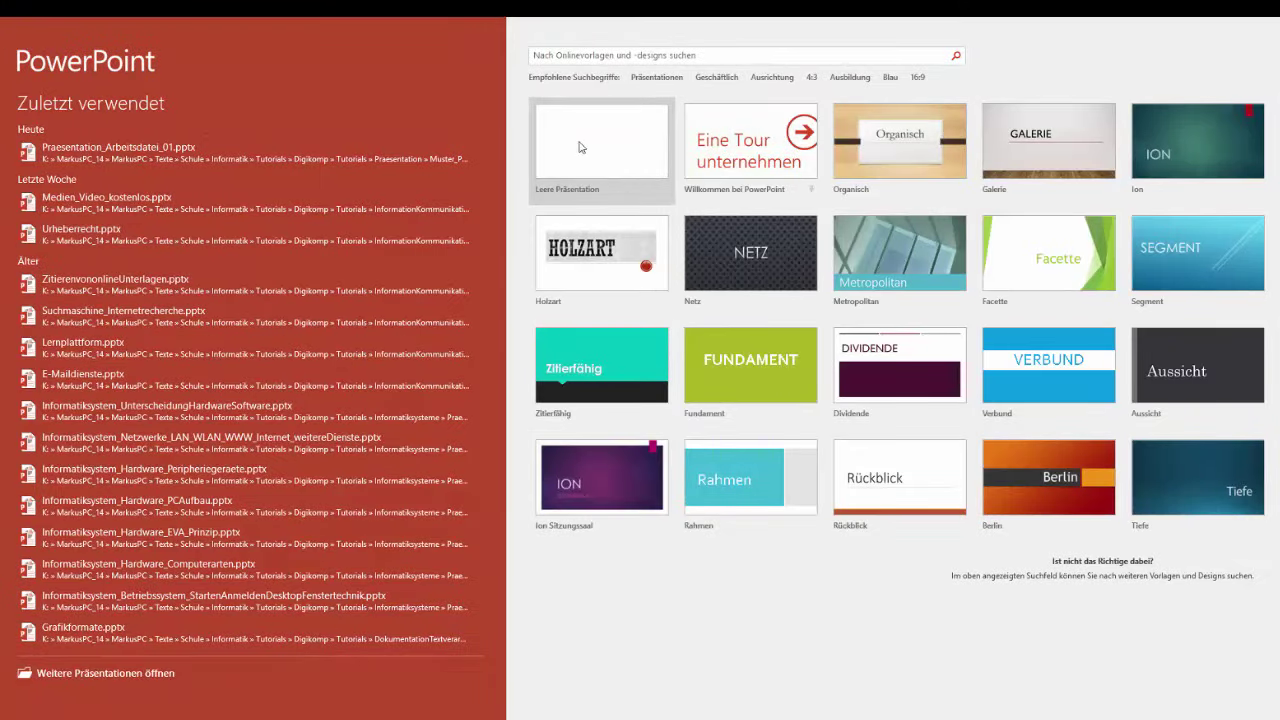
- Open Praesentation_Arbeitsdatei_01.pptx from the recently used presentations
{"action": "left_click", "coordinate": [606, 164]}
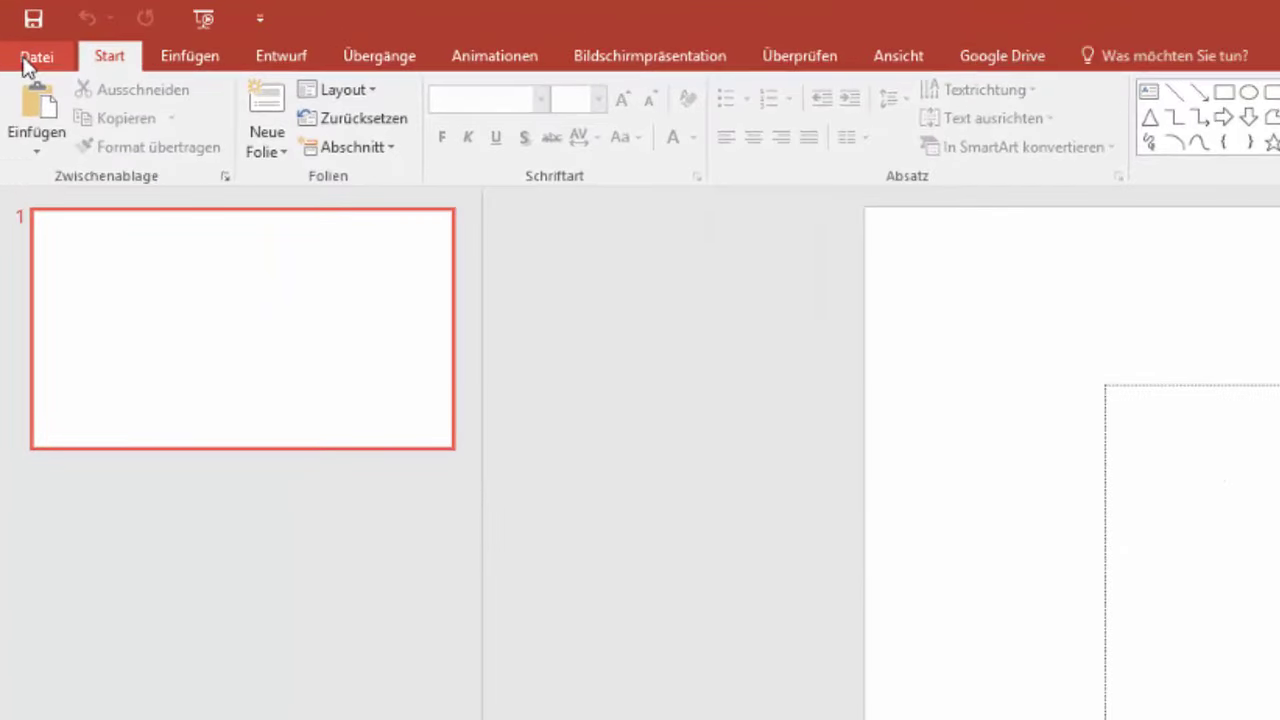
{"action": "left_click", "coordinate": [27, 62]}
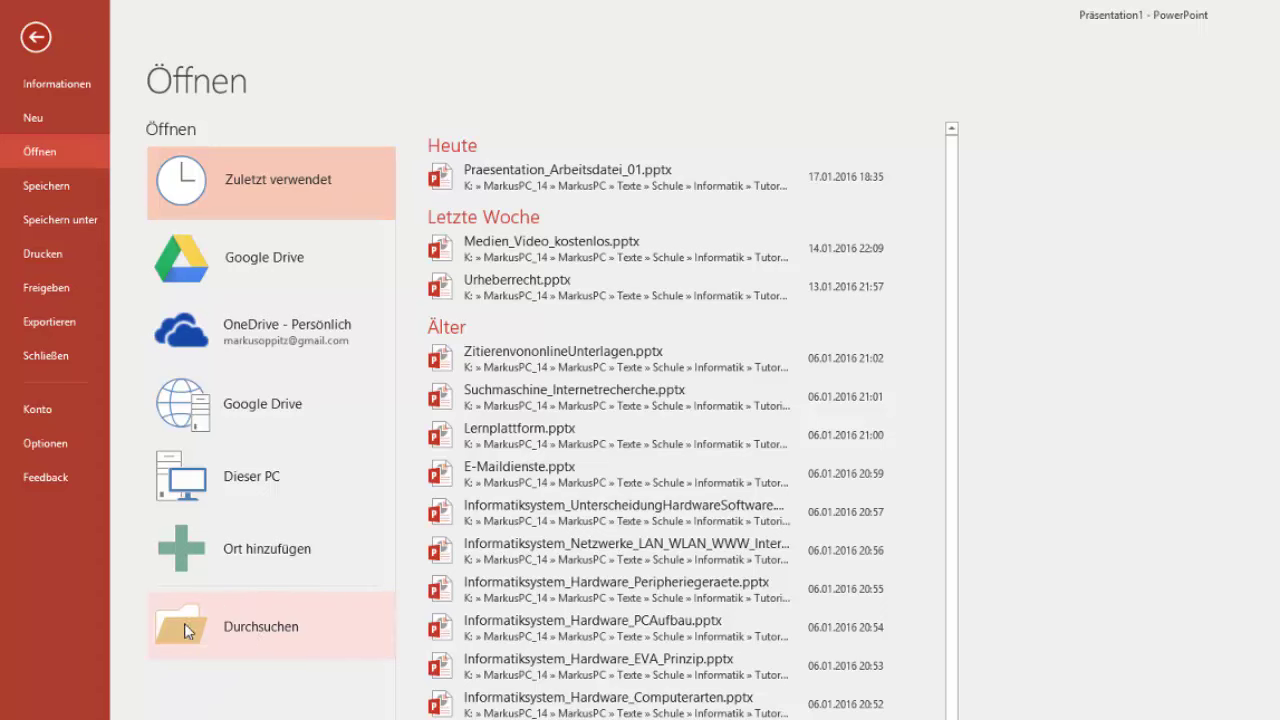
{"action": "left_click", "coordinate": [535, 181]}
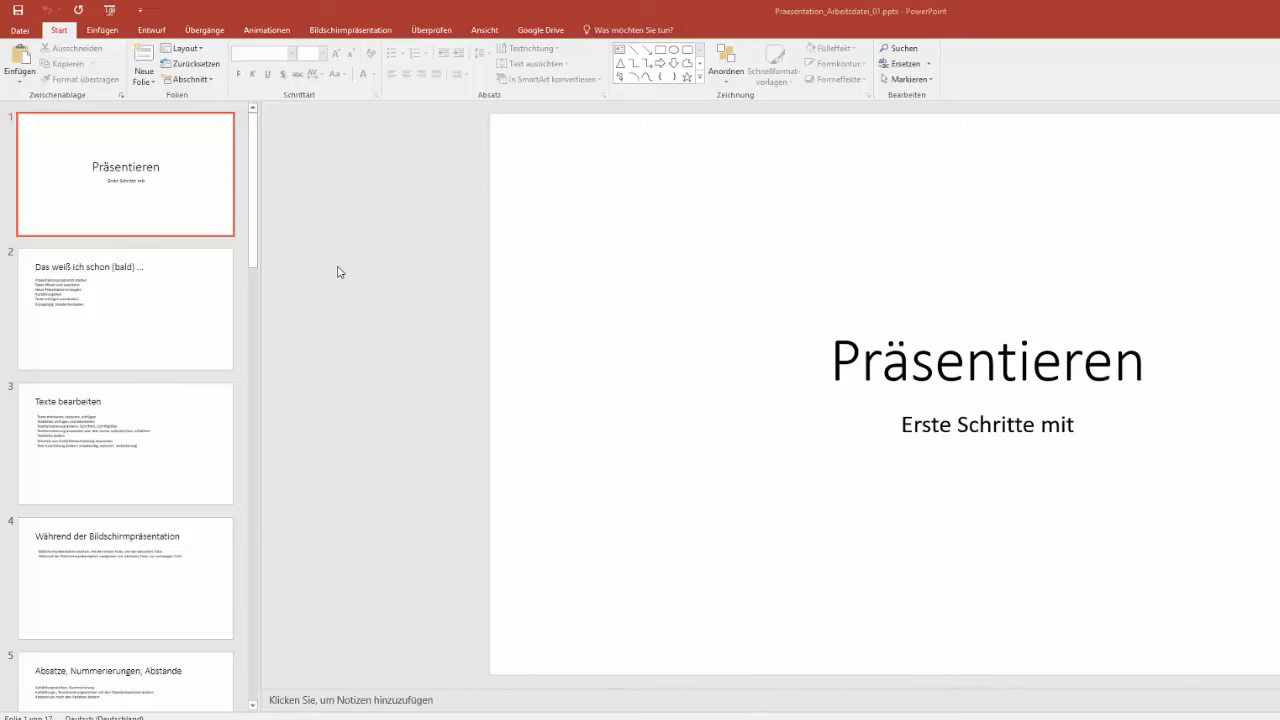
- Append 'PowerPoint 2016' after 'mit' in the title slide's subtitle
{"action": "left_click", "coordinate": [933, 370]}
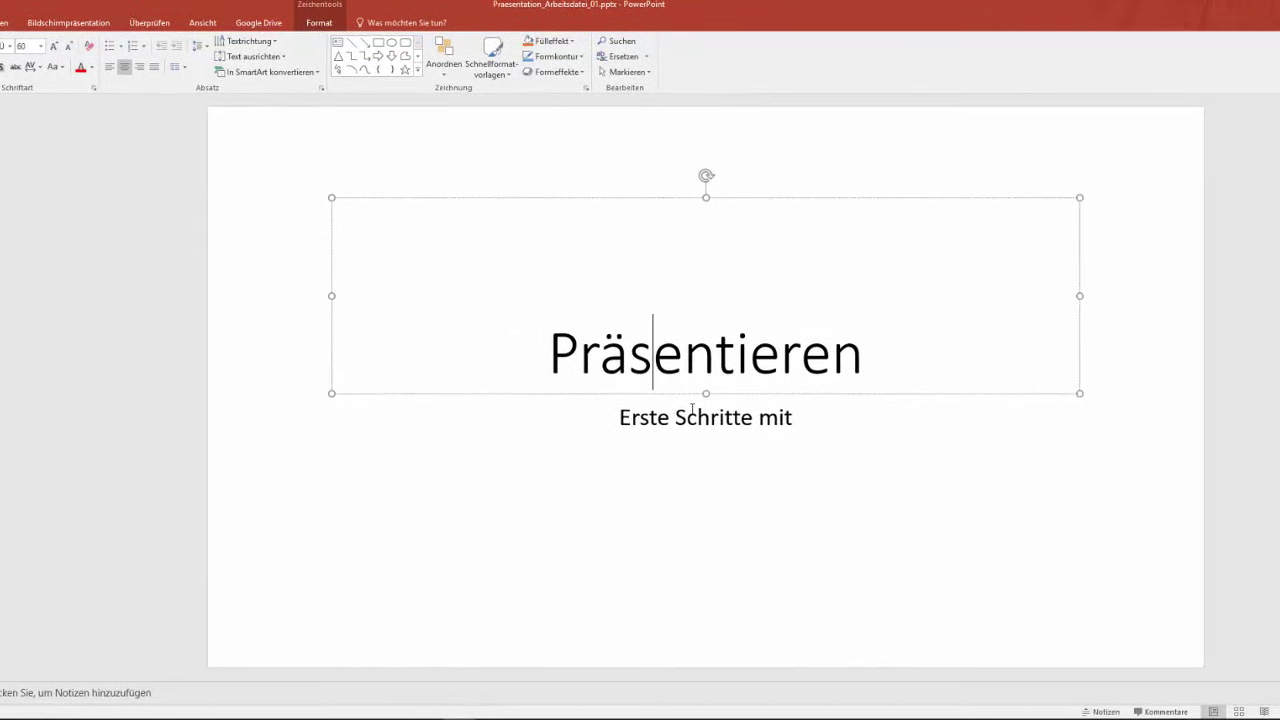
{"action": "left_click", "coordinate": [687, 416]}
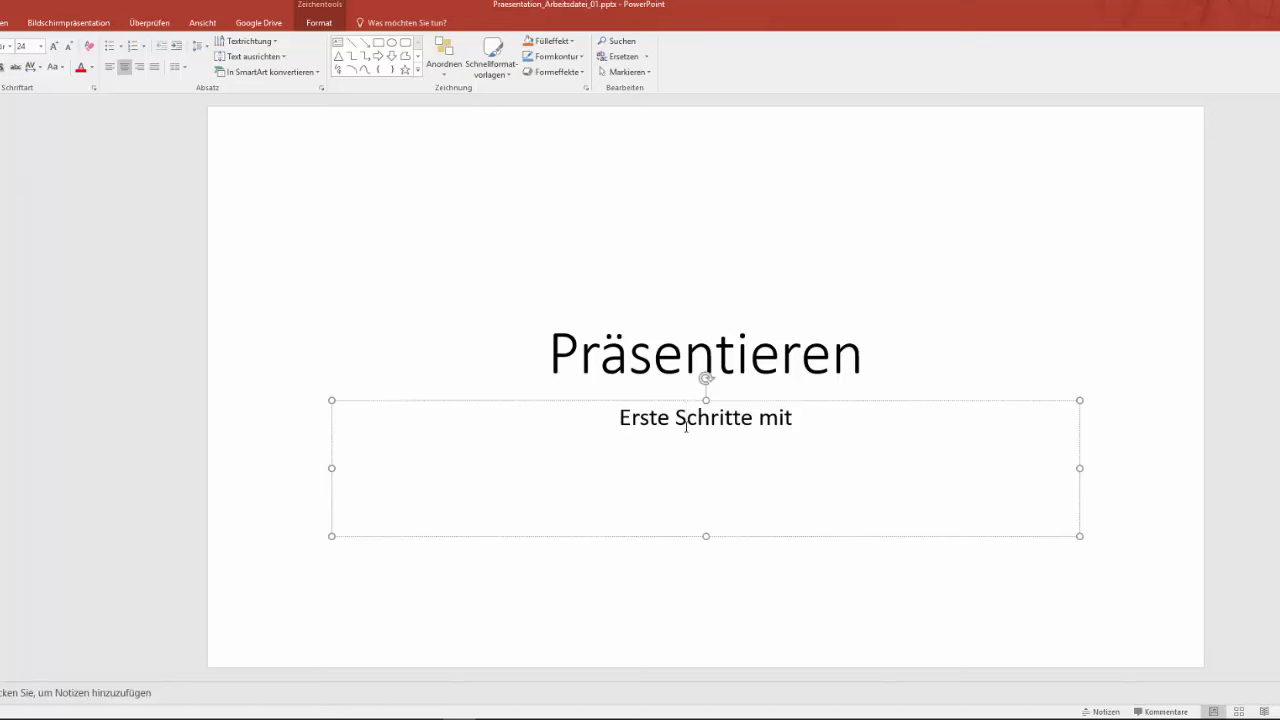
{"action": "left_click", "coordinate": [793, 416]}
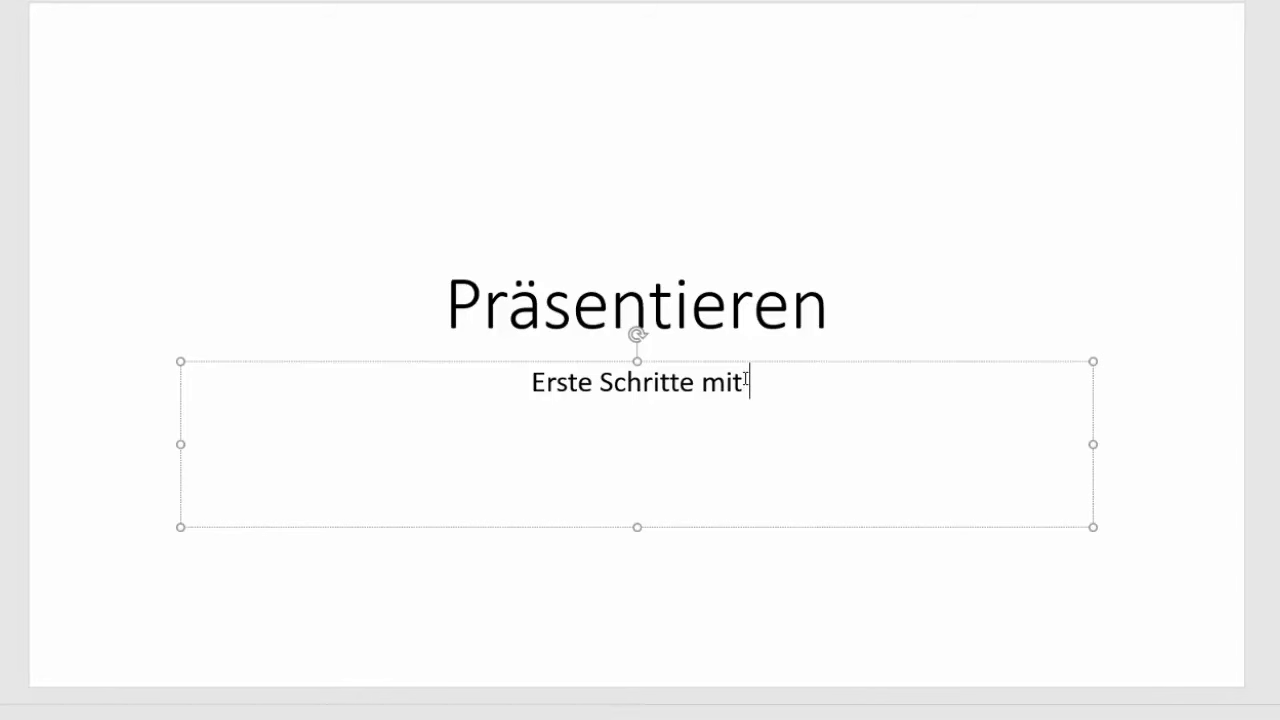
{"action": "type", "text": "Power"}
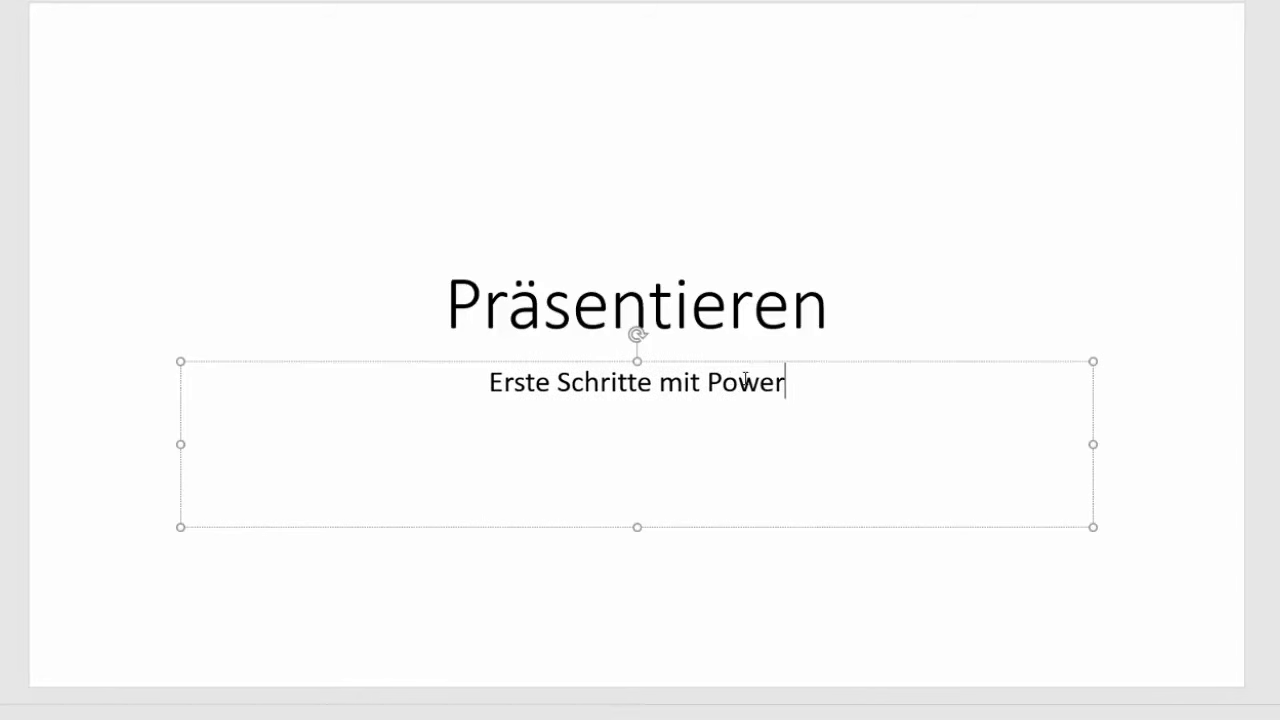
{"action": "type", "text": "Point 2"}
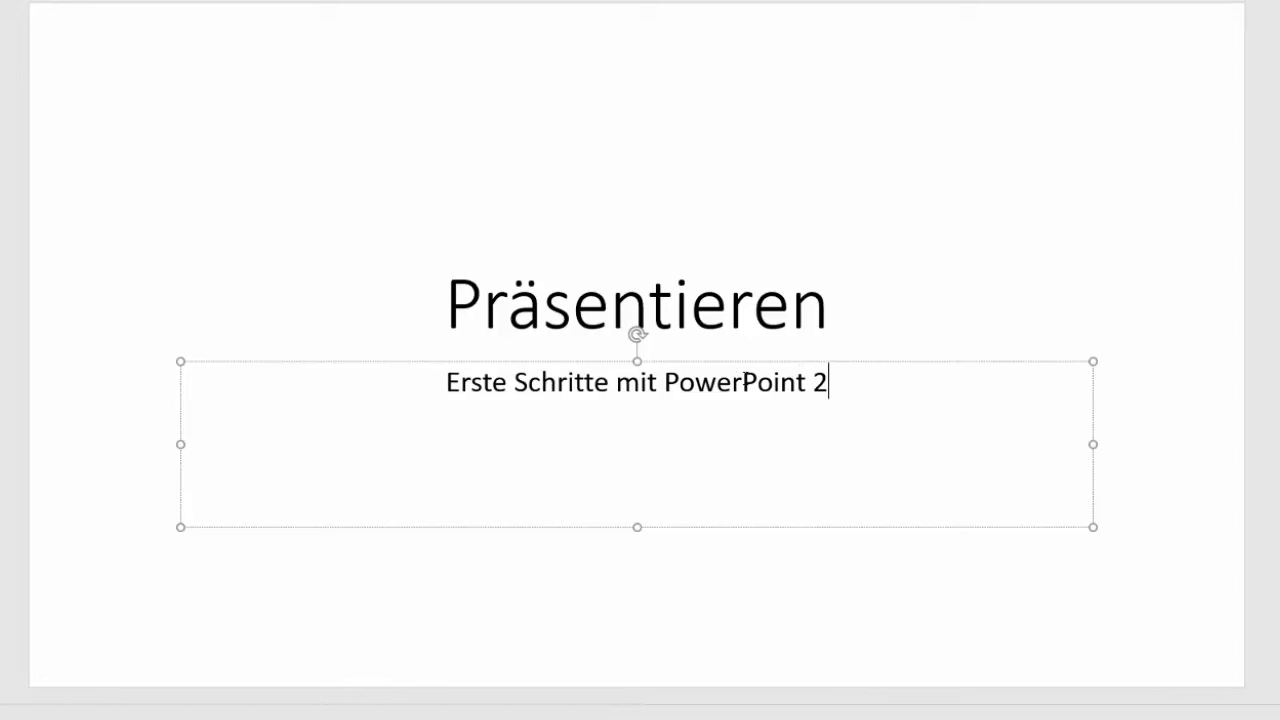
{"action": "type", "text": "016"}
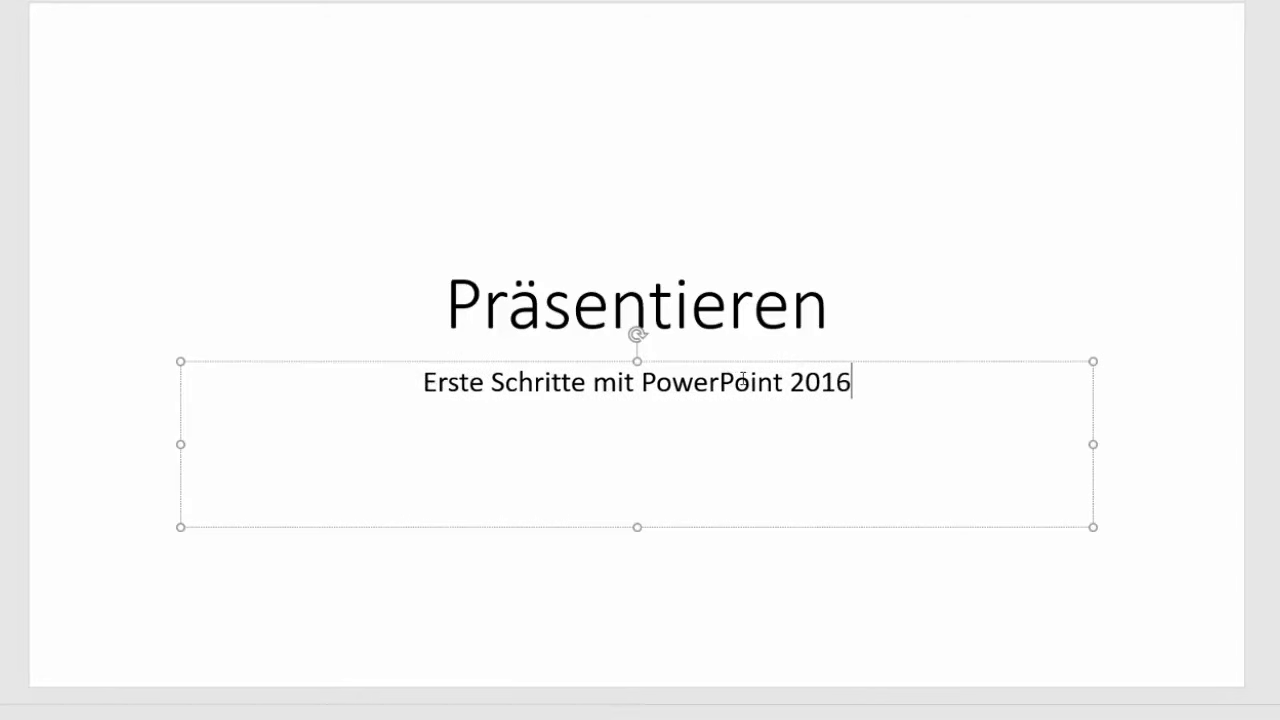
{"action": "left_click", "coordinate": [651, 310]}
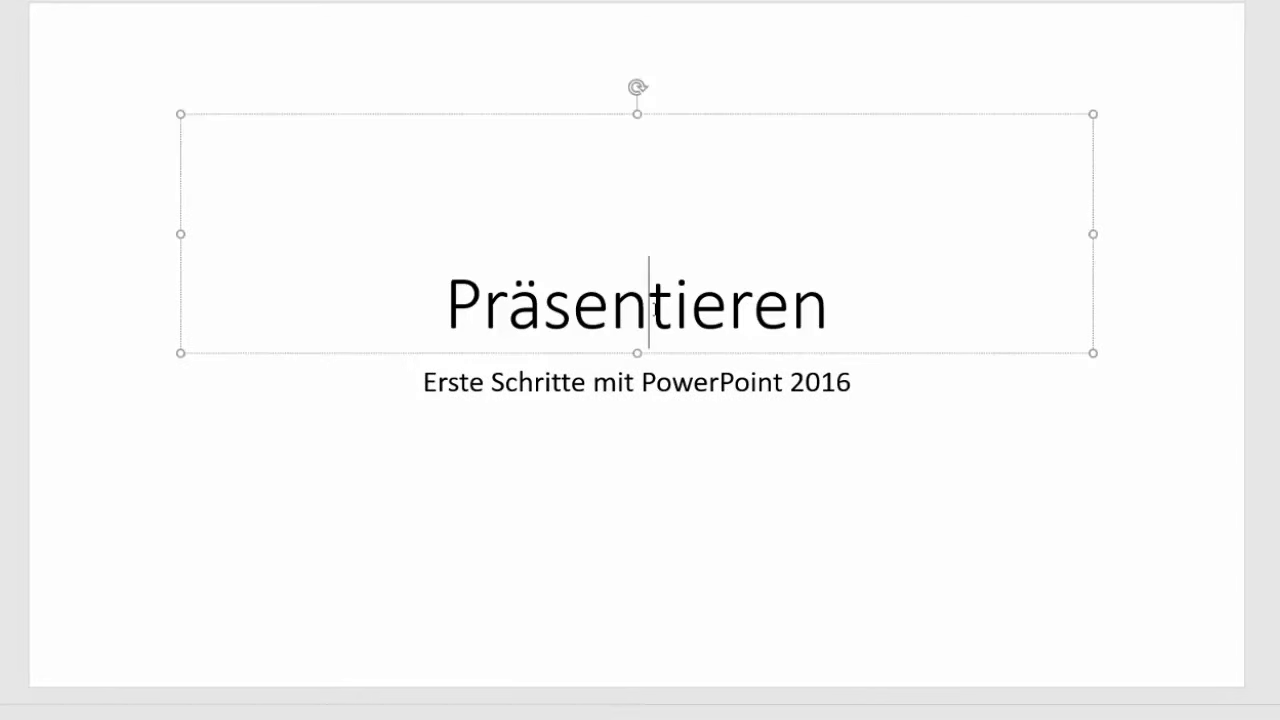
{"action": "left_click", "coordinate": [617, 382]}
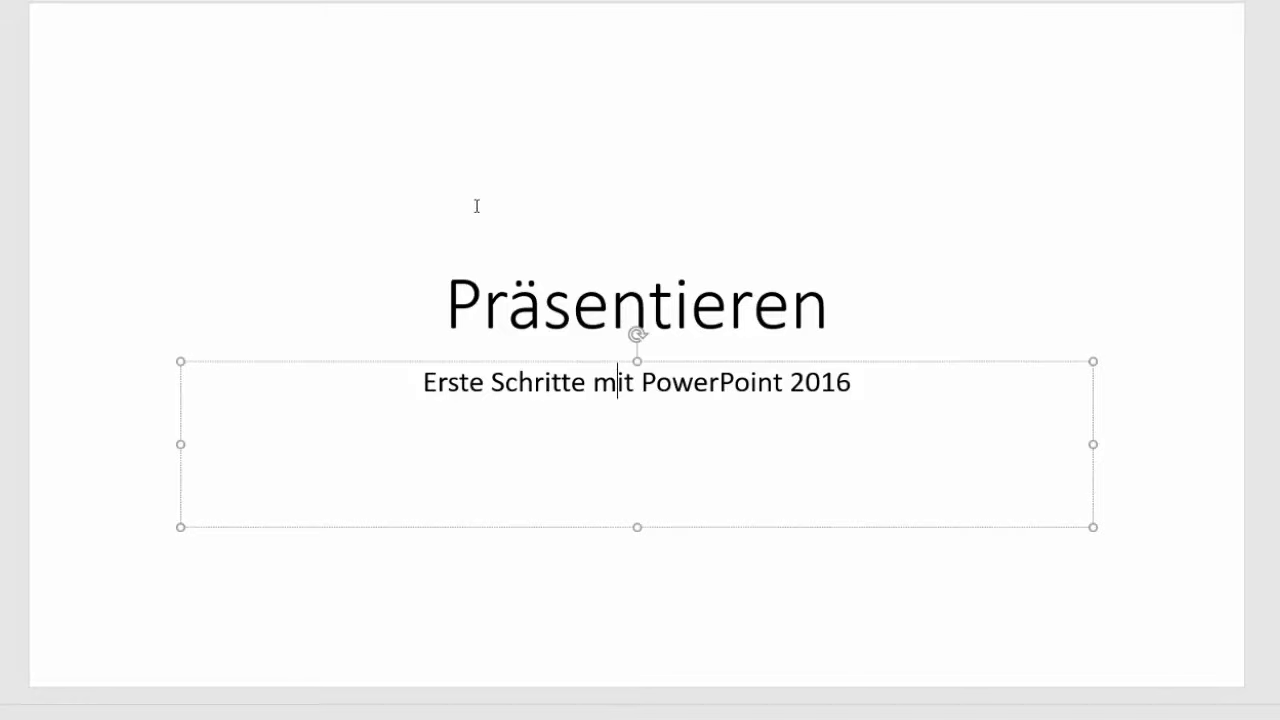
{"action": "left_click", "coordinate": [455, 164]}
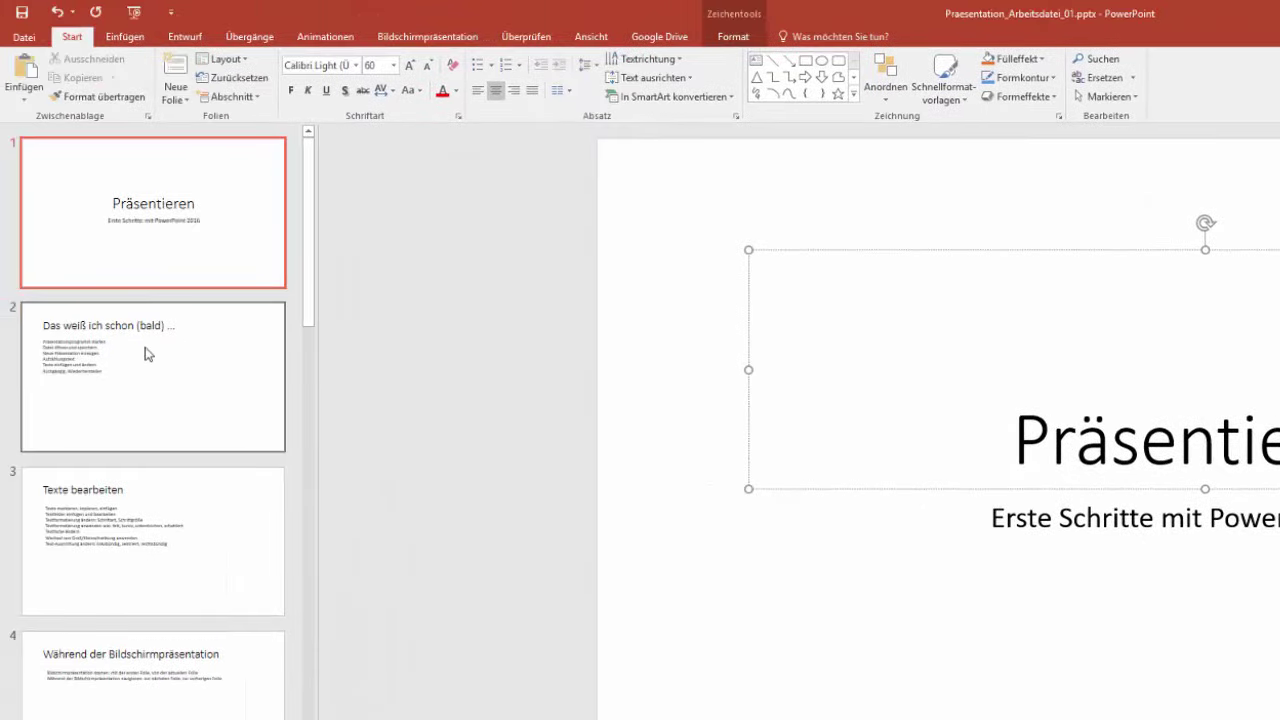
- Switch to slide 2, look at the recent presentations in the Datei view, and return
{"action": "left_click", "coordinate": [165, 361]}
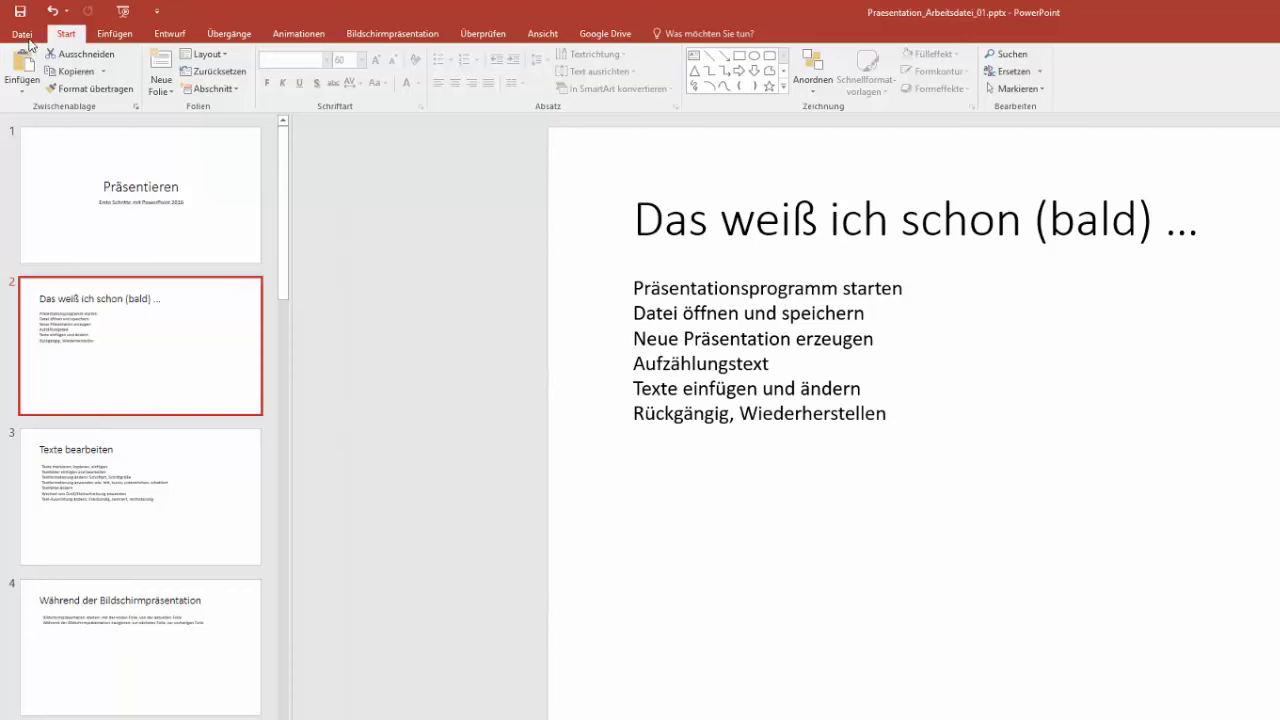
{"action": "left_click", "coordinate": [30, 43]}
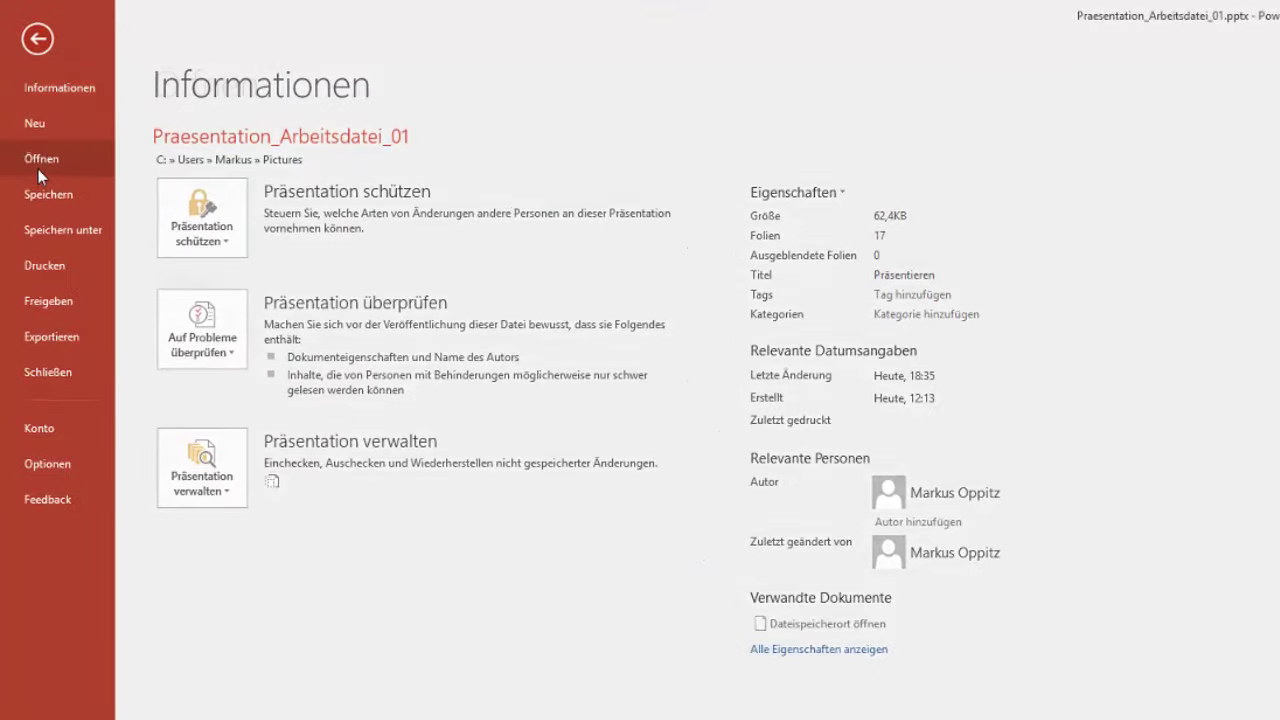
{"action": "left_click", "coordinate": [38, 169]}
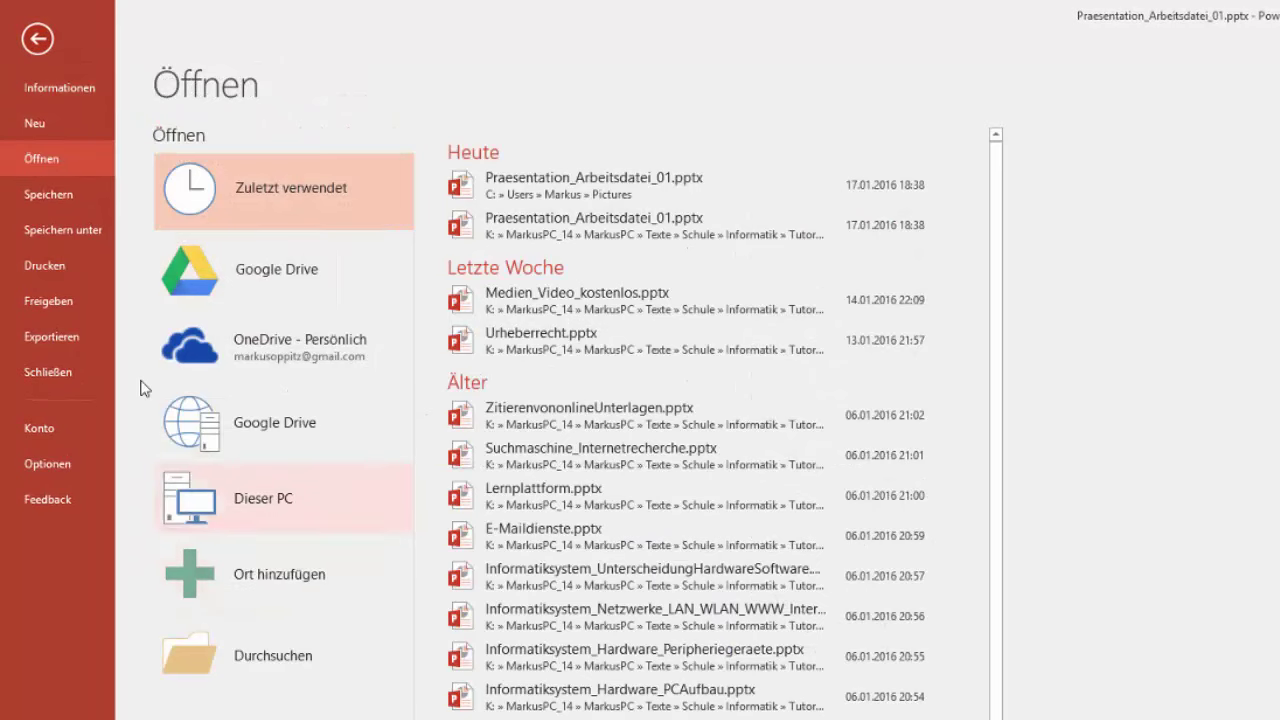
{"action": "left_click", "coordinate": [37, 38]}
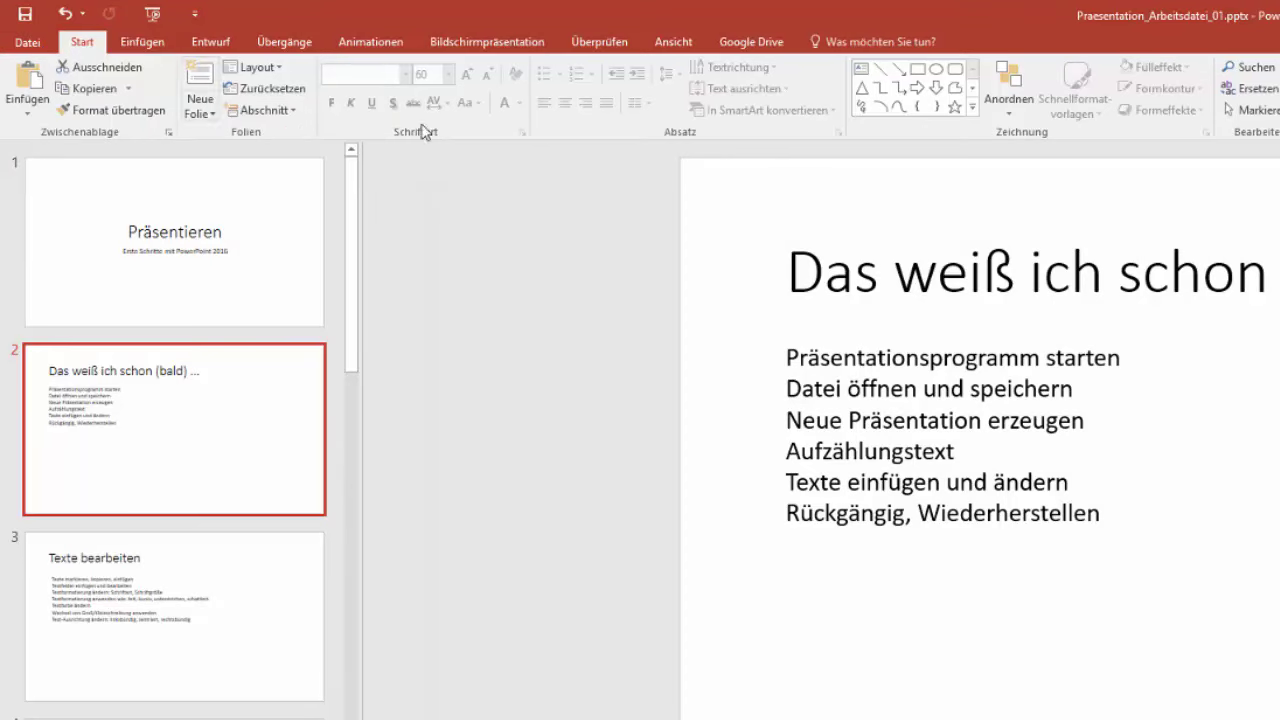
- Click into slide 2's list, deselect it, and open the Datei information page
{"action": "left_click", "coordinate": [893, 420]}
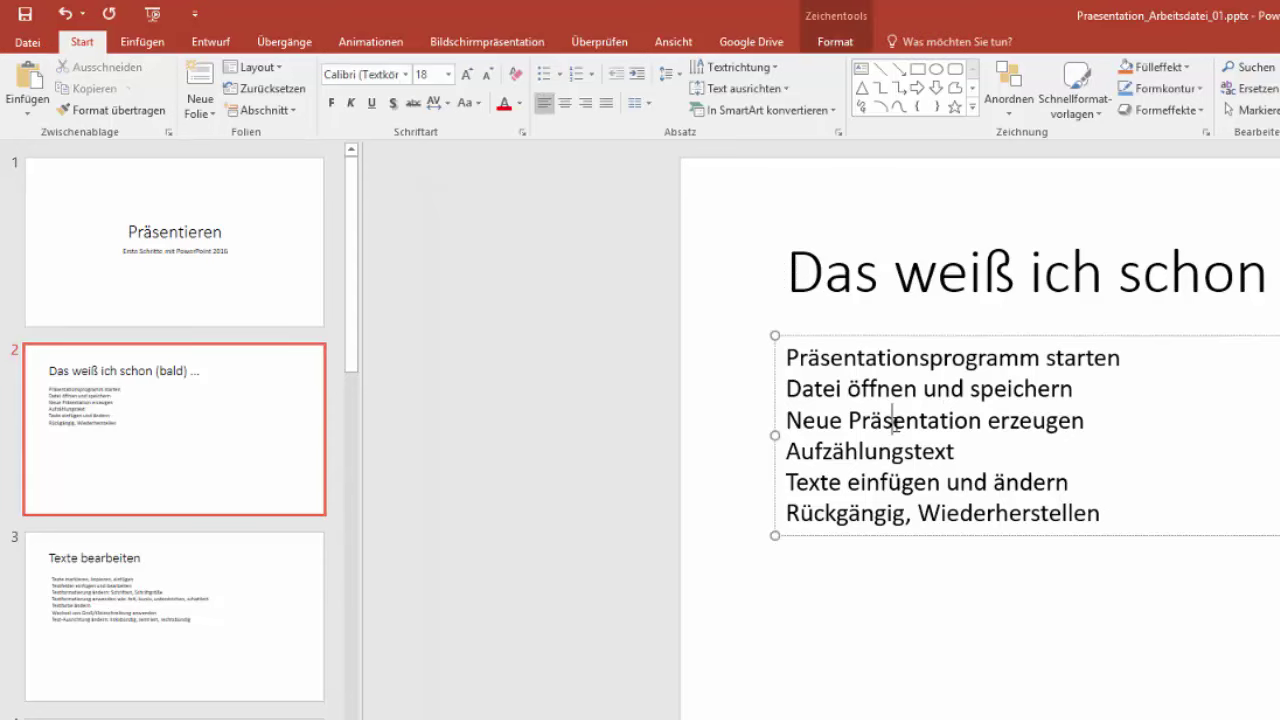
{"action": "left_click", "coordinate": [753, 261]}
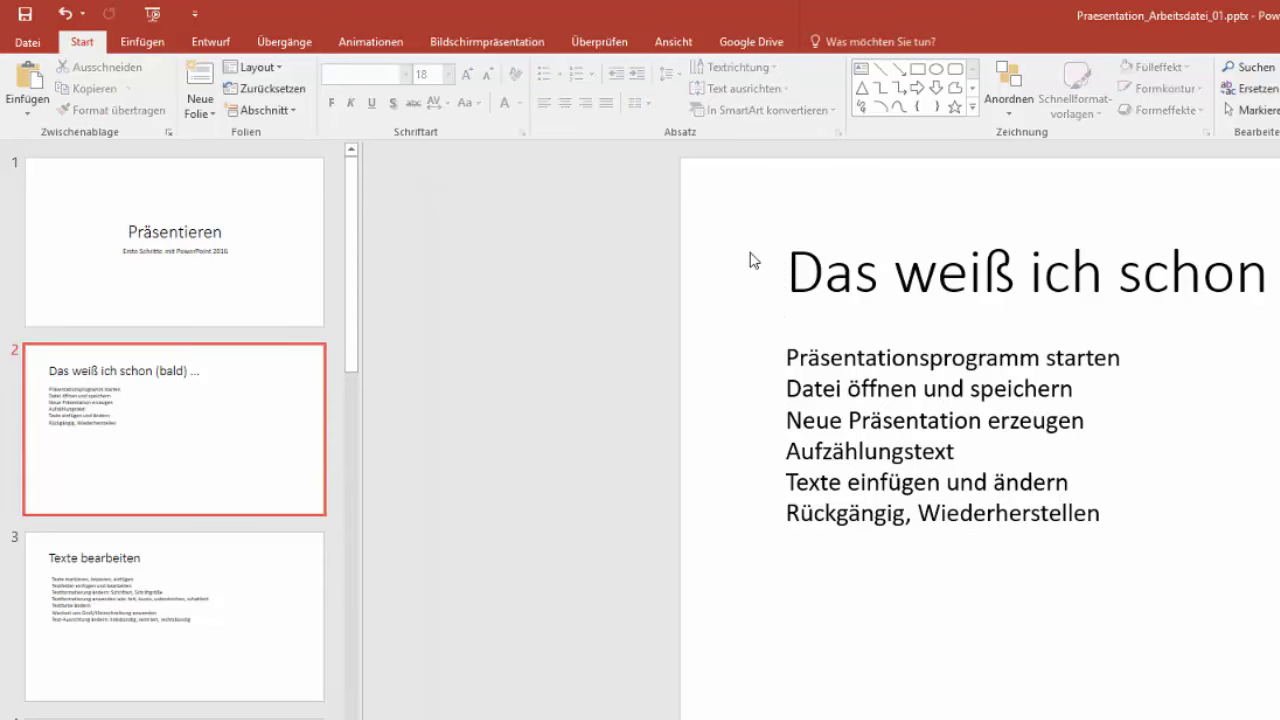
{"action": "left_click", "coordinate": [27, 43]}
- Create a blank Präsentation2 via Datei > Neu, then close it again
{"action": "left_click", "coordinate": [28, 122]}
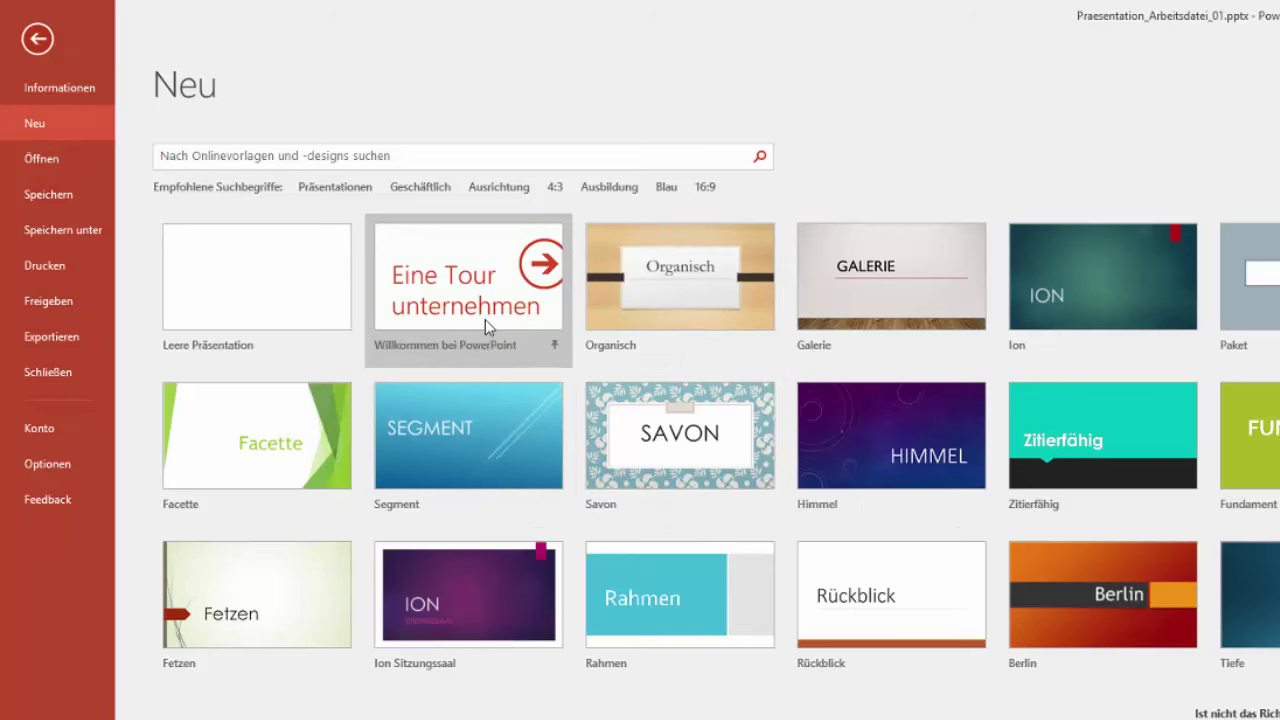
{"action": "left_click", "coordinate": [217, 286]}
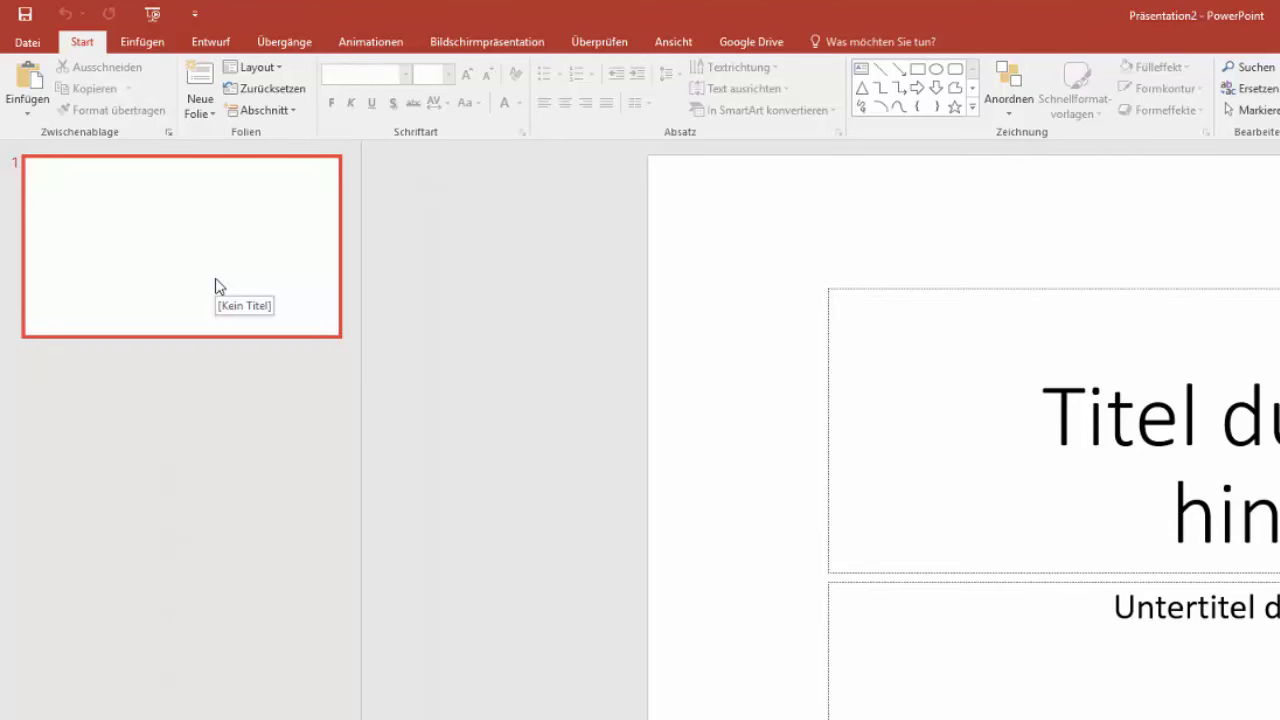
{"action": "key", "text": "alt"}
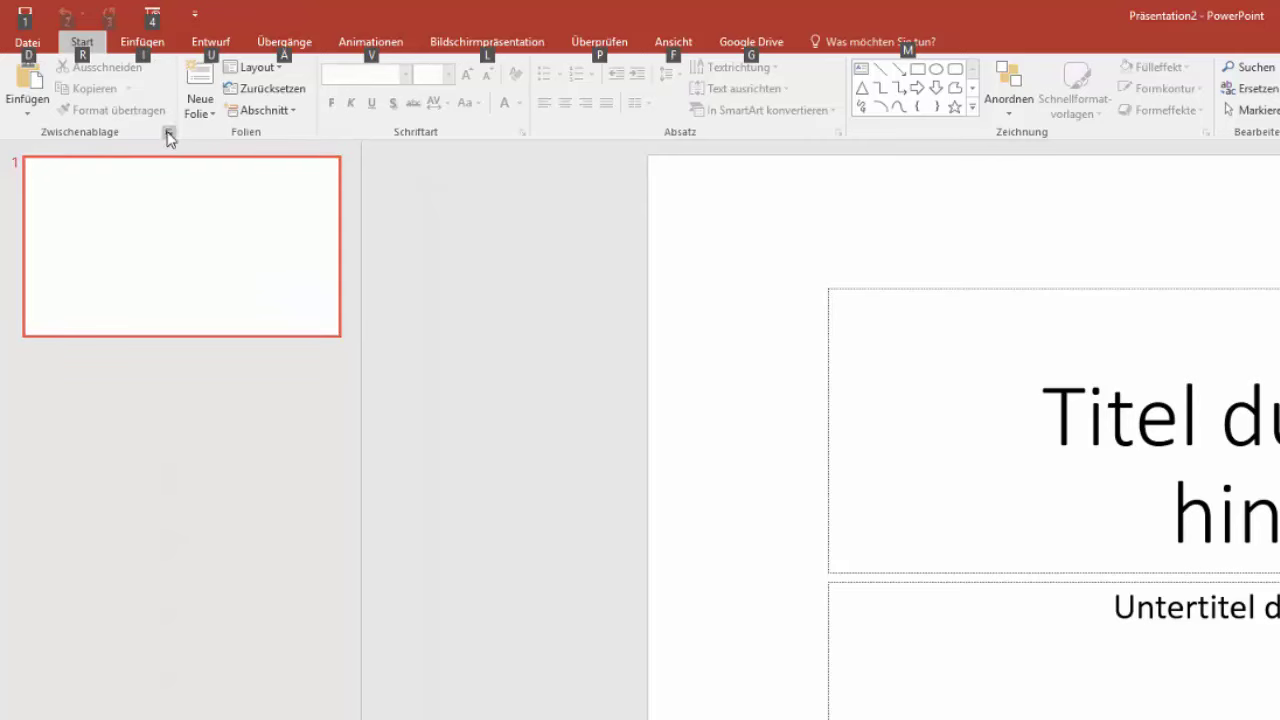
{"action": "key", "text": "alt"}
{"action": "left_click", "coordinate": [39, 43]}
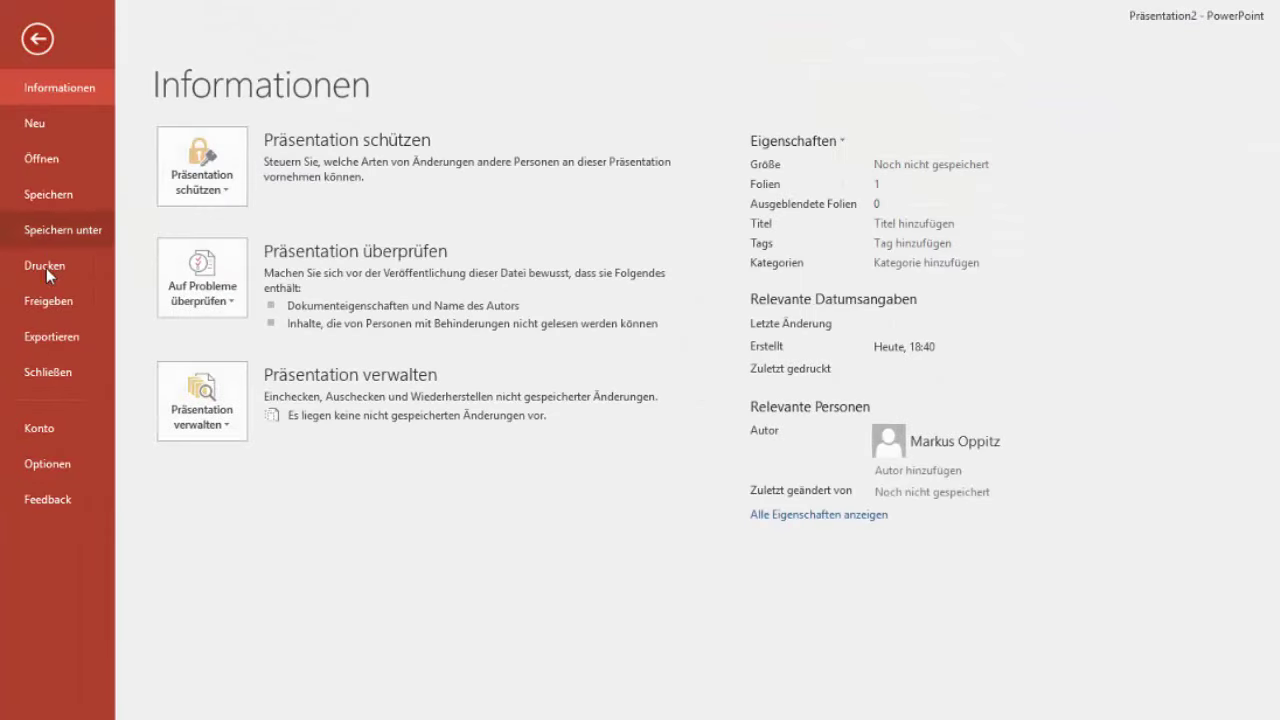
{"action": "left_click", "coordinate": [47, 377]}
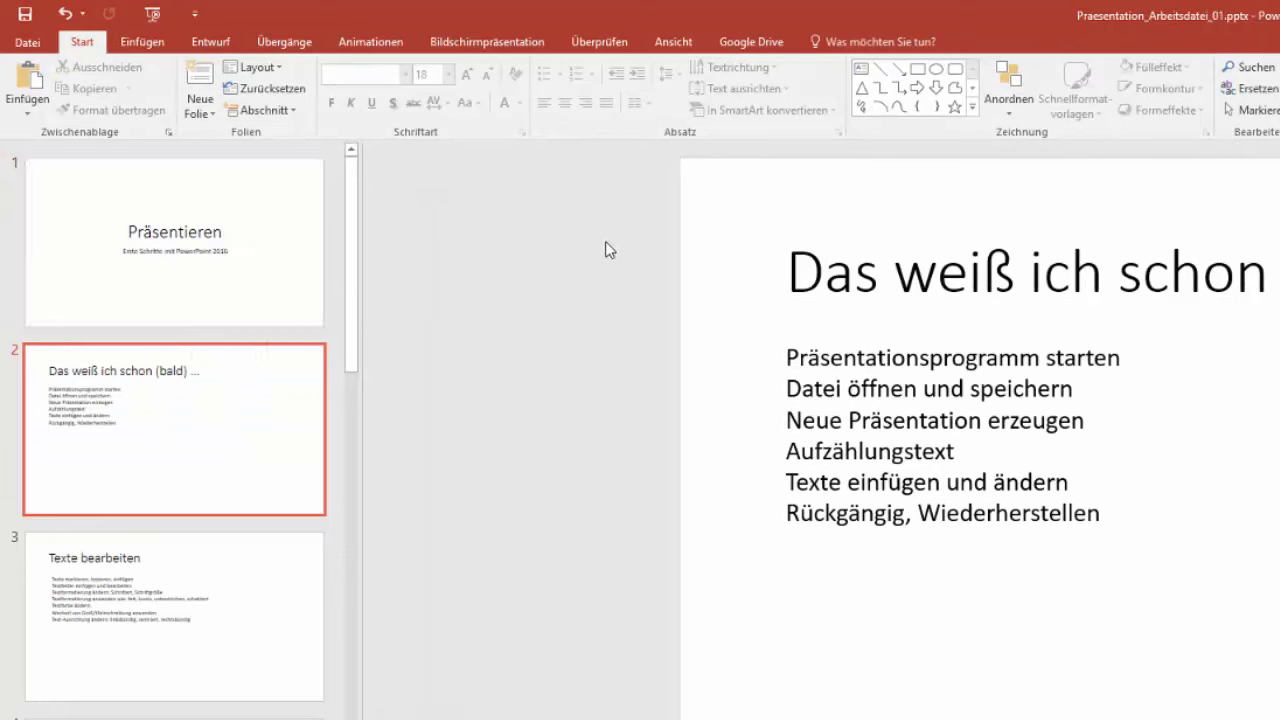
- Select the six list lines on slide 2 and apply bullet points
{"action": "left_click", "coordinate": [859, 451]}
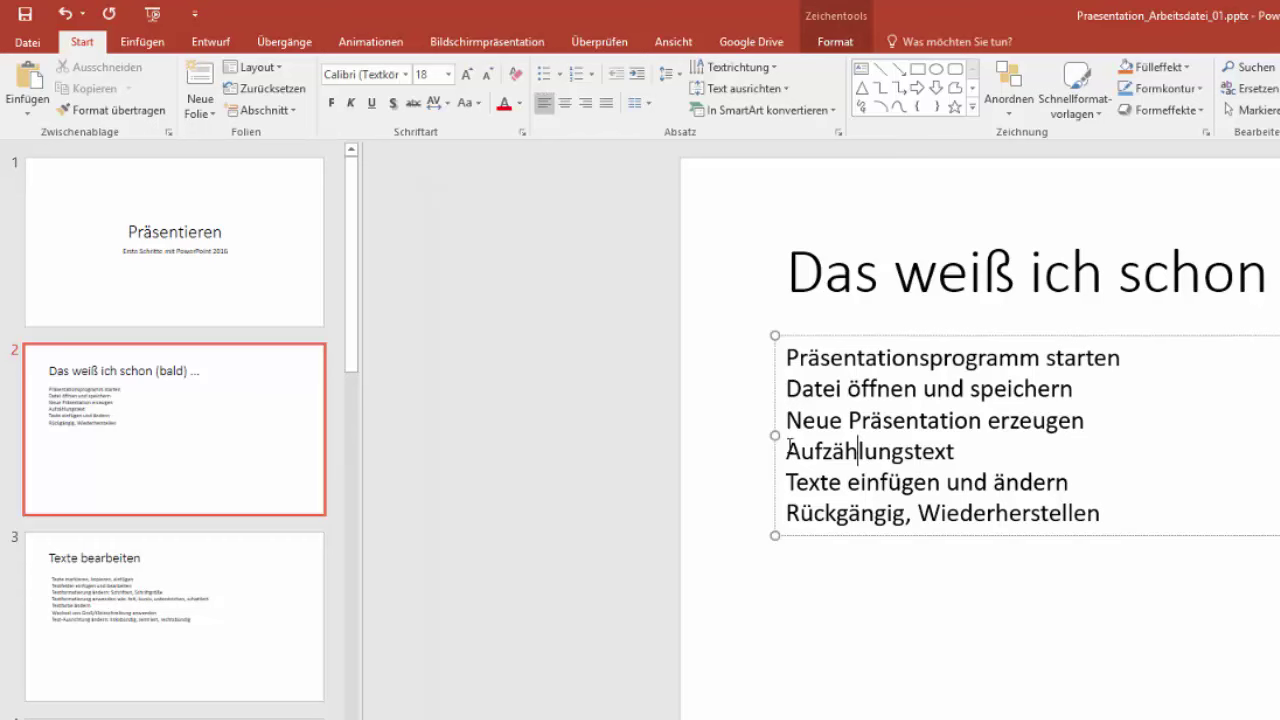
{"action": "double_click", "coordinate": [1100, 514]}
{"action": "left_click_drag", "start_coordinate": [1040, 488], "coordinate": [808, 362]}
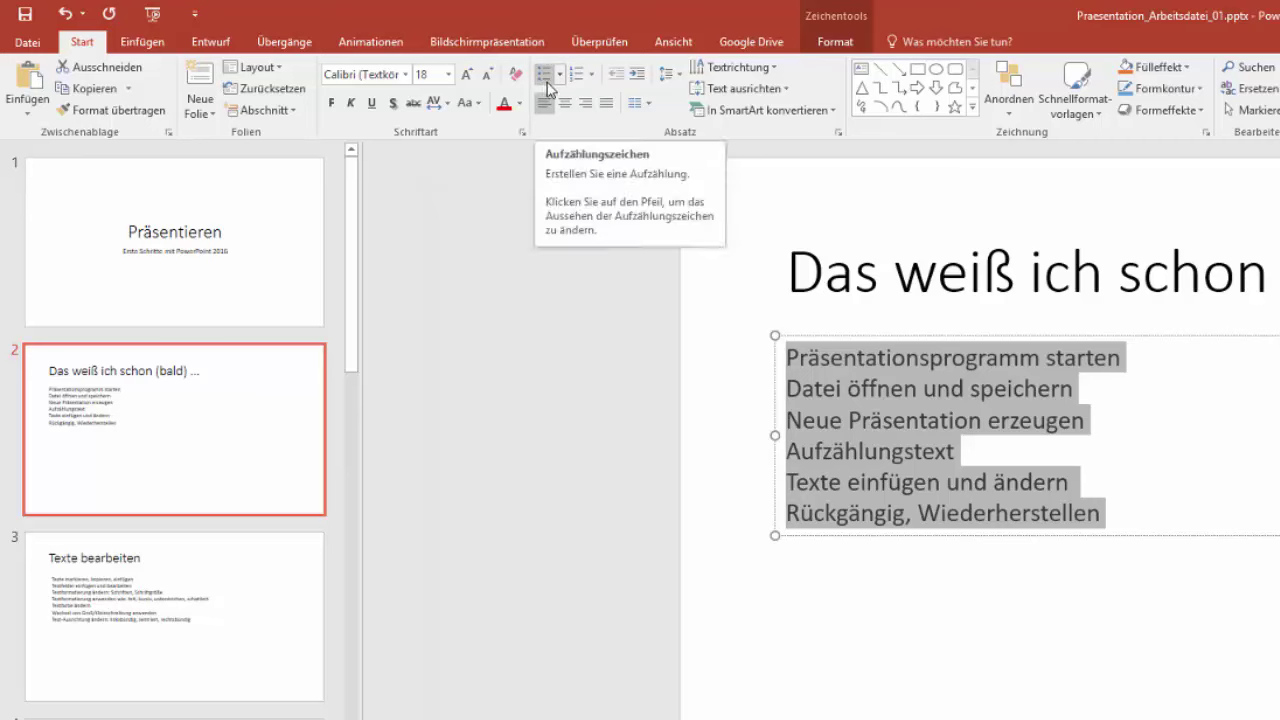
{"action": "left_click", "coordinate": [545, 74]}
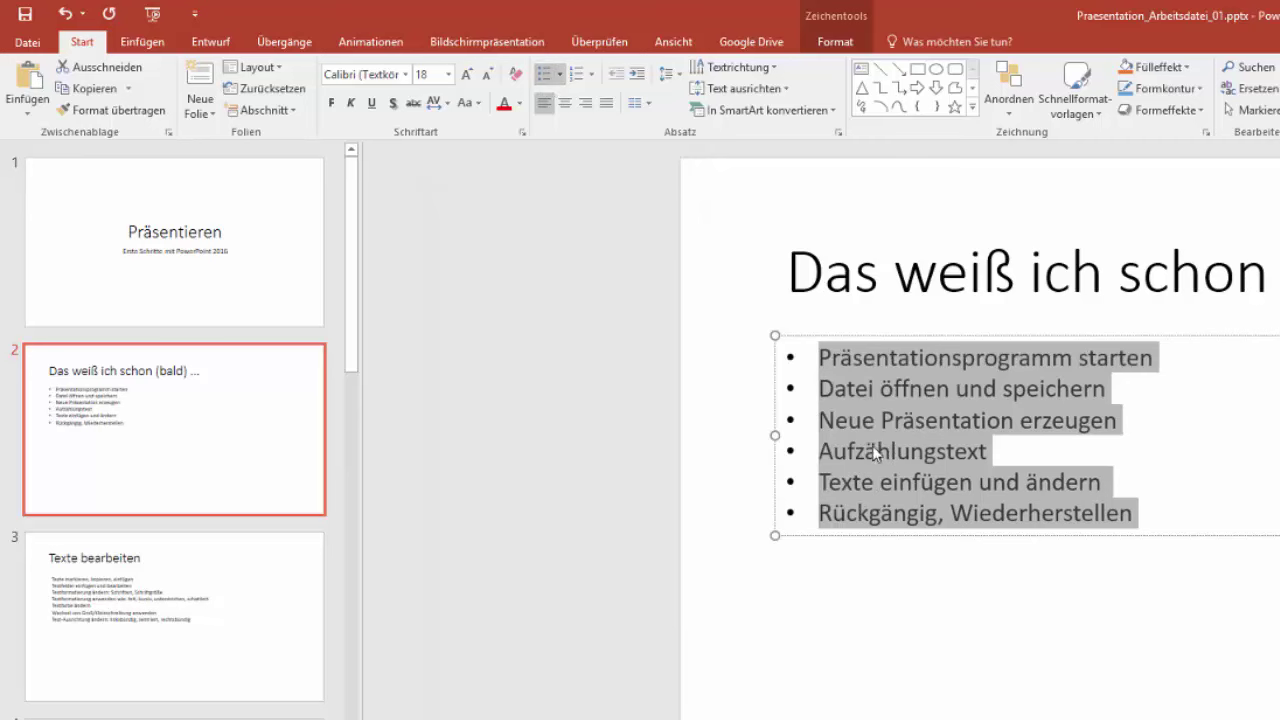
{"action": "left_click", "coordinate": [870, 448]}
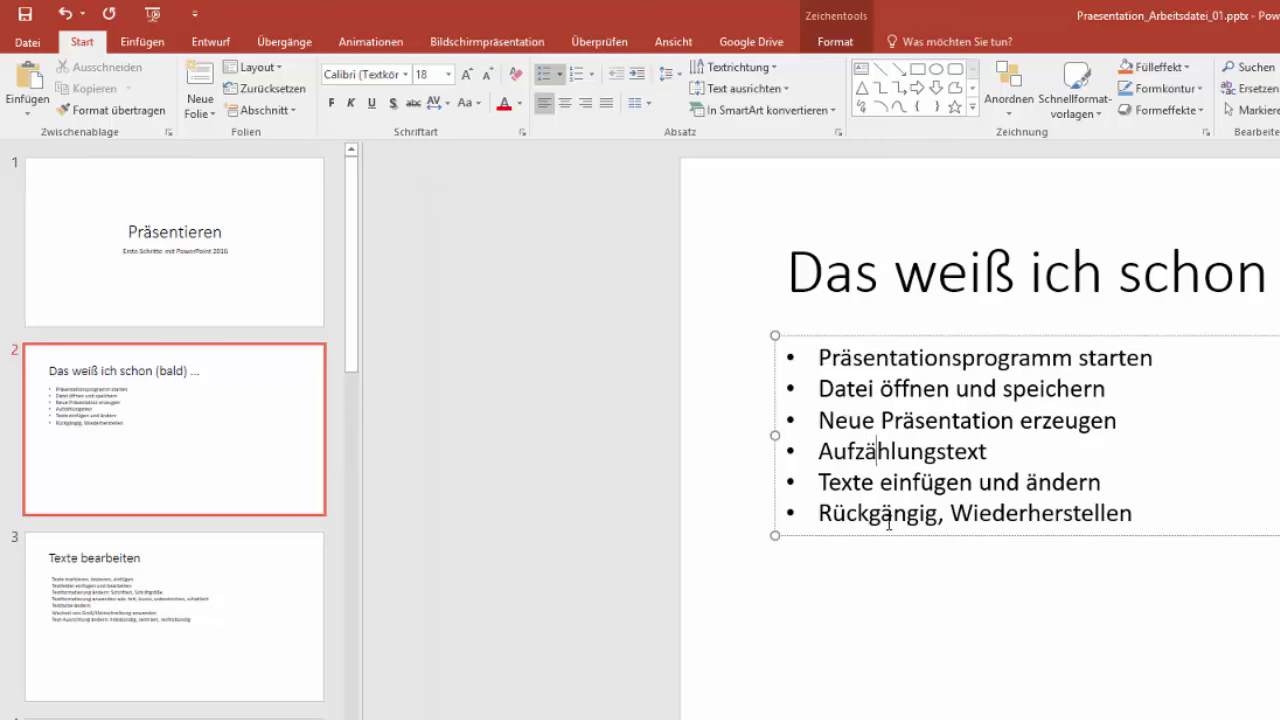
- Reselect the six lines and convert them into a numbered list 1–6
{"action": "left_click_drag", "start_coordinate": [888, 522], "coordinate": [832, 357]}
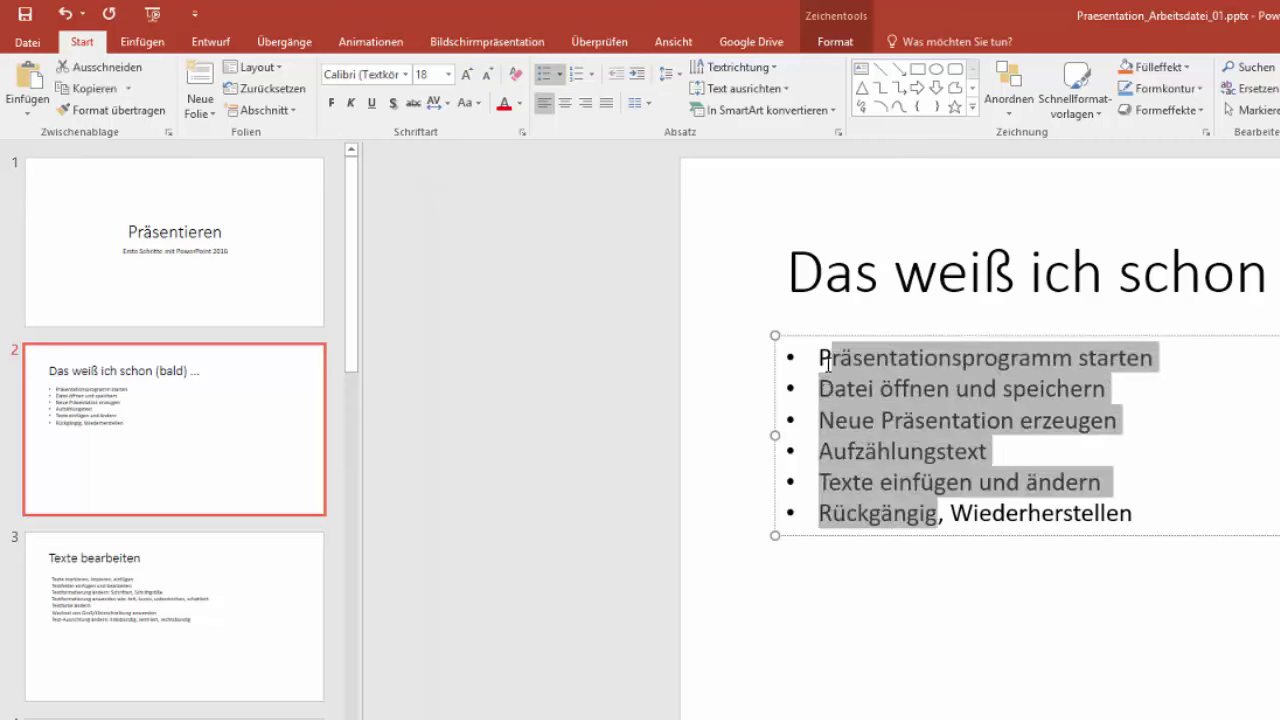
{"action": "left_click", "coordinate": [577, 75]}
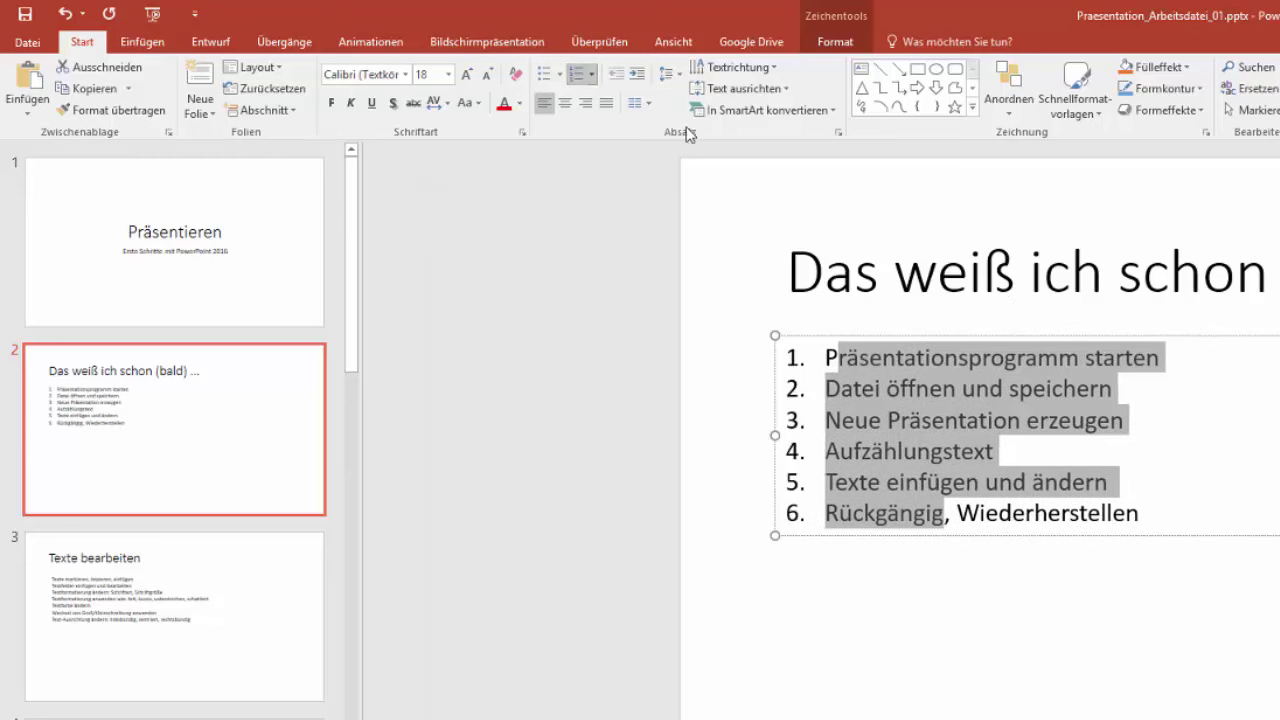
{"action": "left_click", "coordinate": [945, 412]}
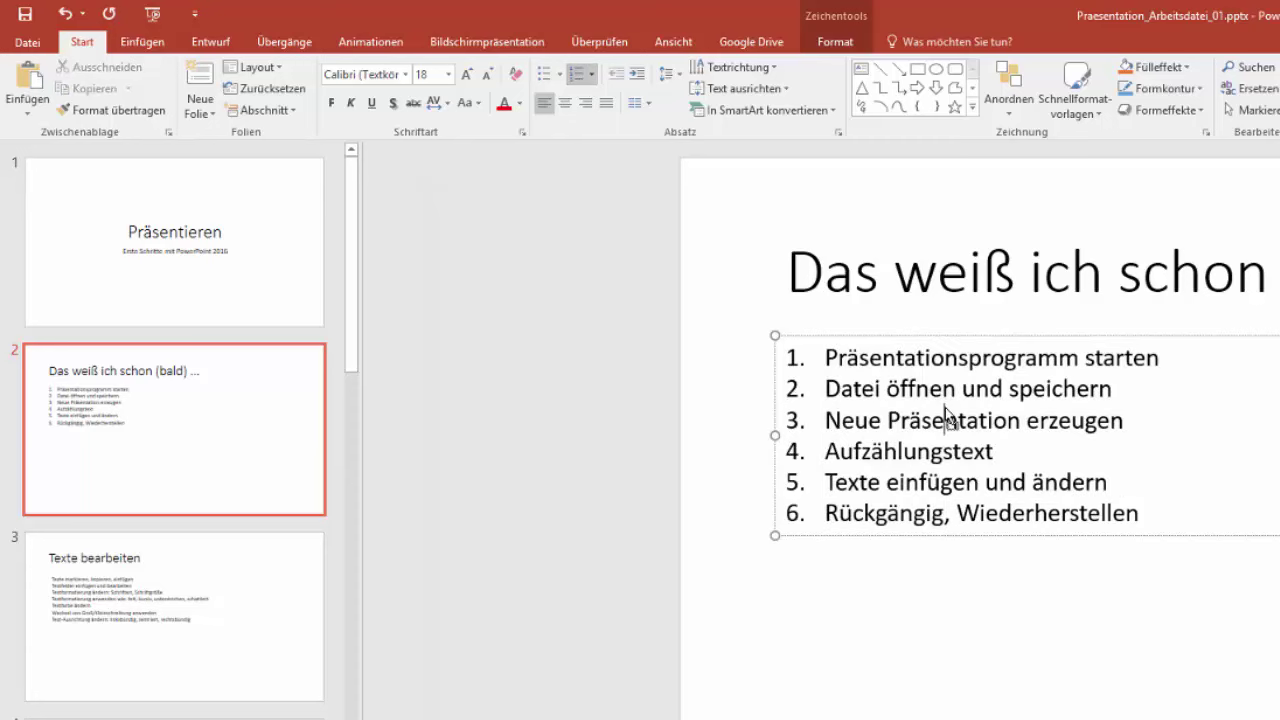
{"action": "left_click", "coordinate": [889, 472]}
{"action": "left_click", "coordinate": [1113, 482]}
{"action": "type", "text": "fsdfsdfsdfsdf"}
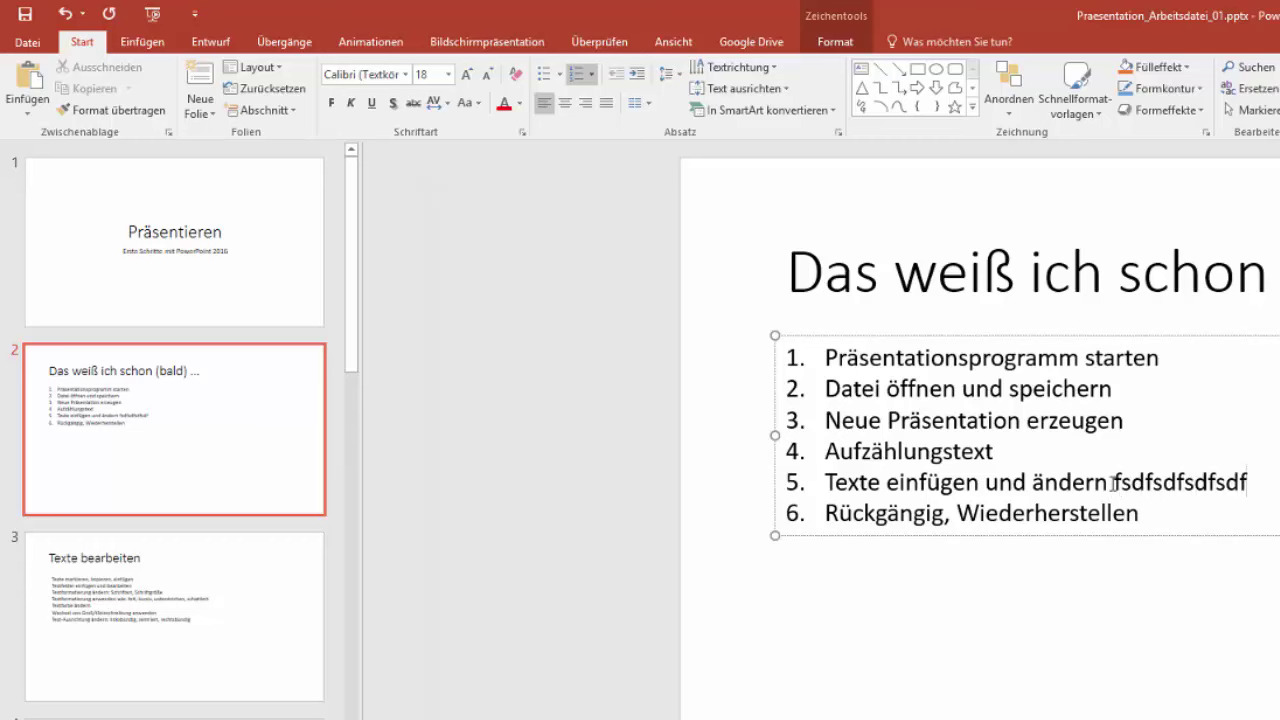
{"action": "key", "text": "BackSpace"}
{"action": "key", "text": "BackSpace"}
{"action": "key", "text": "BackSpace"}
{"action": "key", "text": "BackSpace"}
{"action": "key", "text": "BackSpace"}
{"action": "key", "text": "BackSpace"}
{"action": "key", "text": "BackSpace"}
{"action": "key", "text": "BackSpace"}
{"action": "key", "text": "BackSpace"}
{"action": "key", "text": "BackSpace"}
{"action": "key", "text": "BackSpace"}
{"action": "key", "text": "BackSpace"}
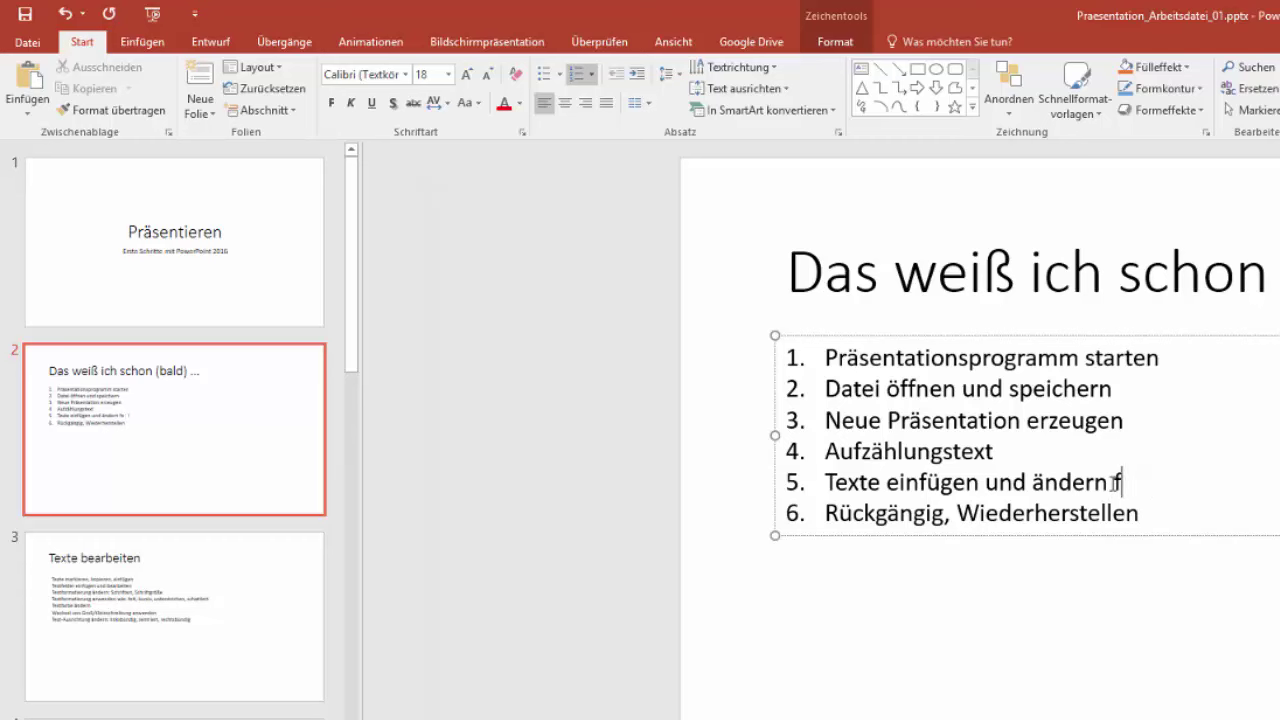
{"action": "key", "text": "BackSpace"}
{"action": "left_click", "coordinate": [1060, 513]}
{"action": "type", "text": "rrrrrrrrrrrrrrrrrrr"}
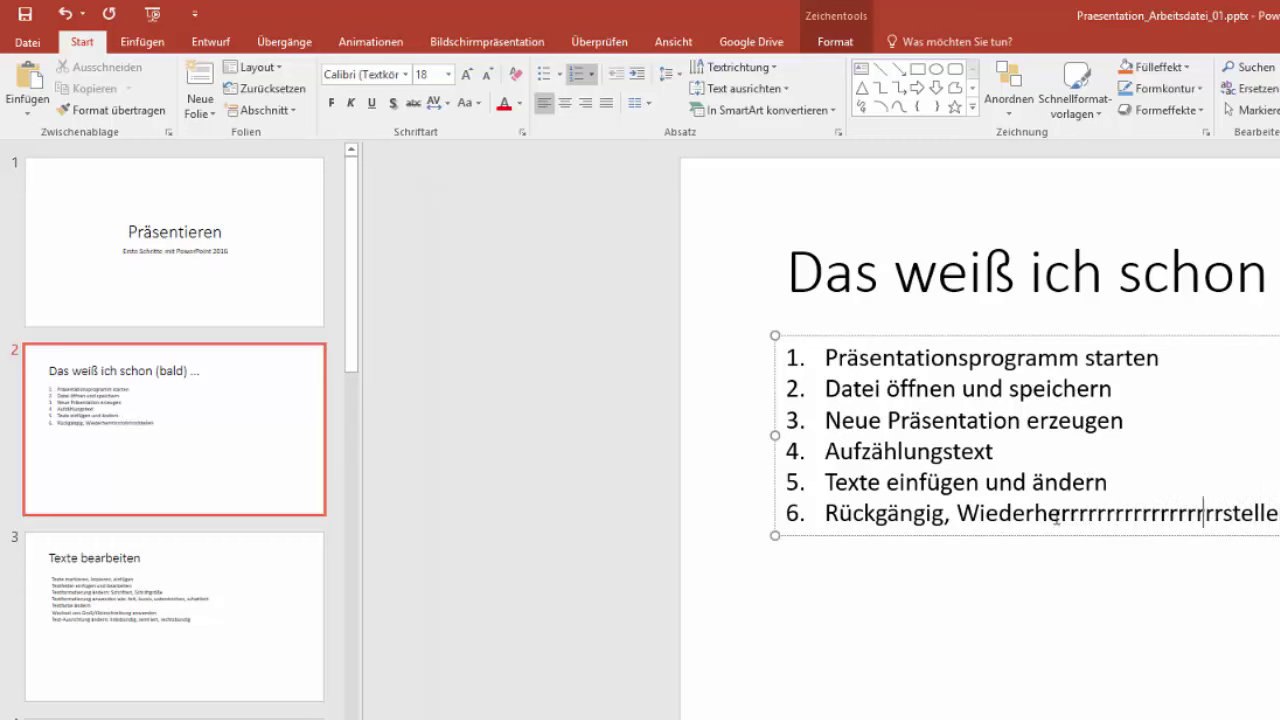
{"action": "type", "text": "rrrrrrrrrrrrrrrrrrrr"}
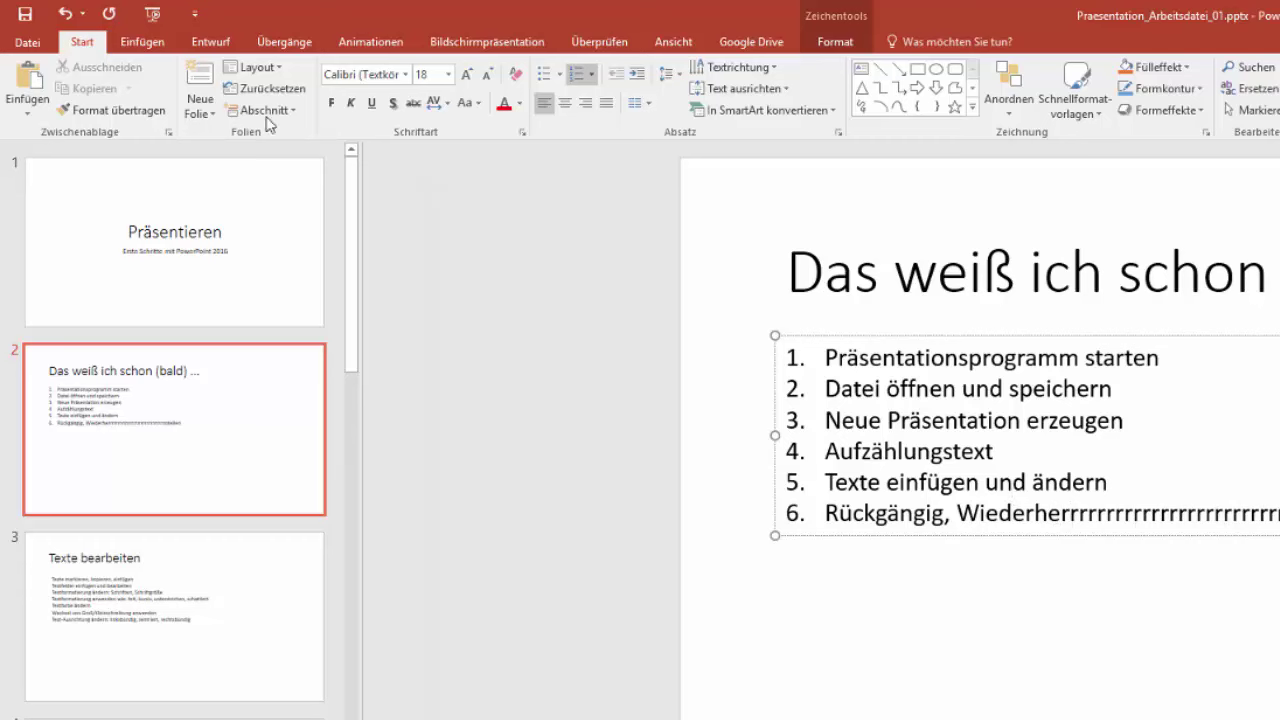
{"action": "left_click", "coordinate": [65, 14]}
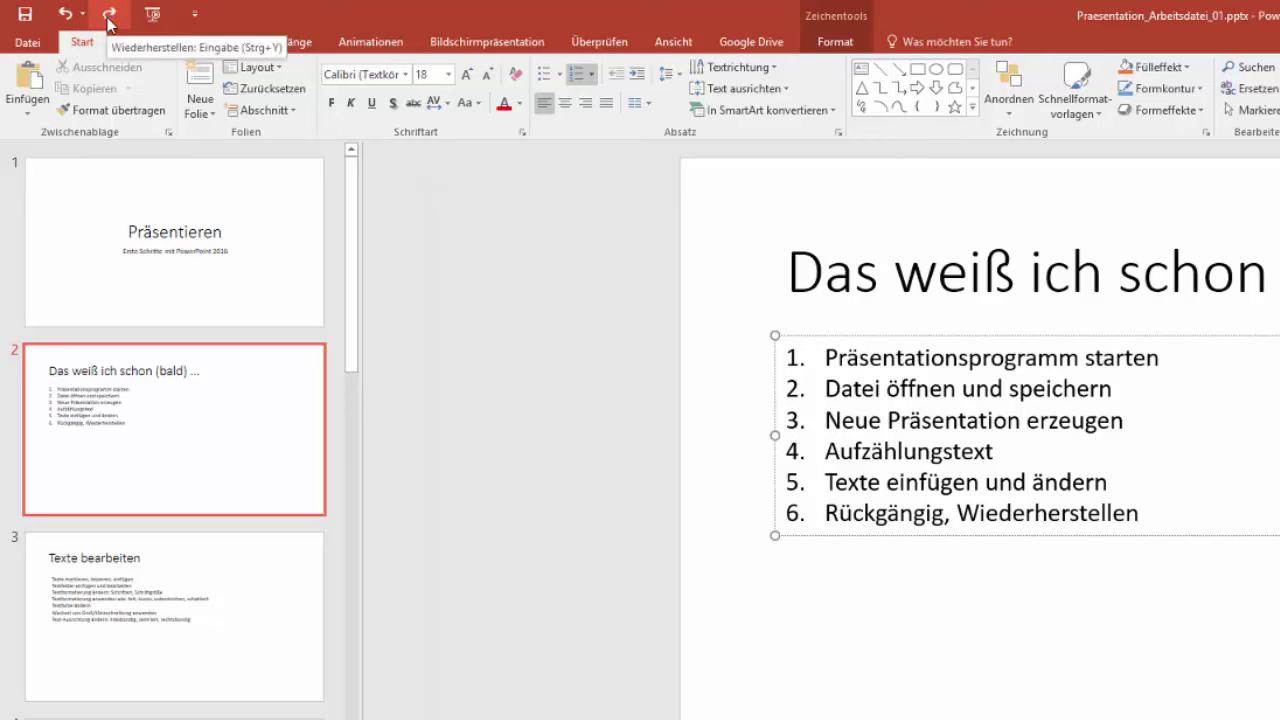
{"action": "key", "text": "ctrl+y"}
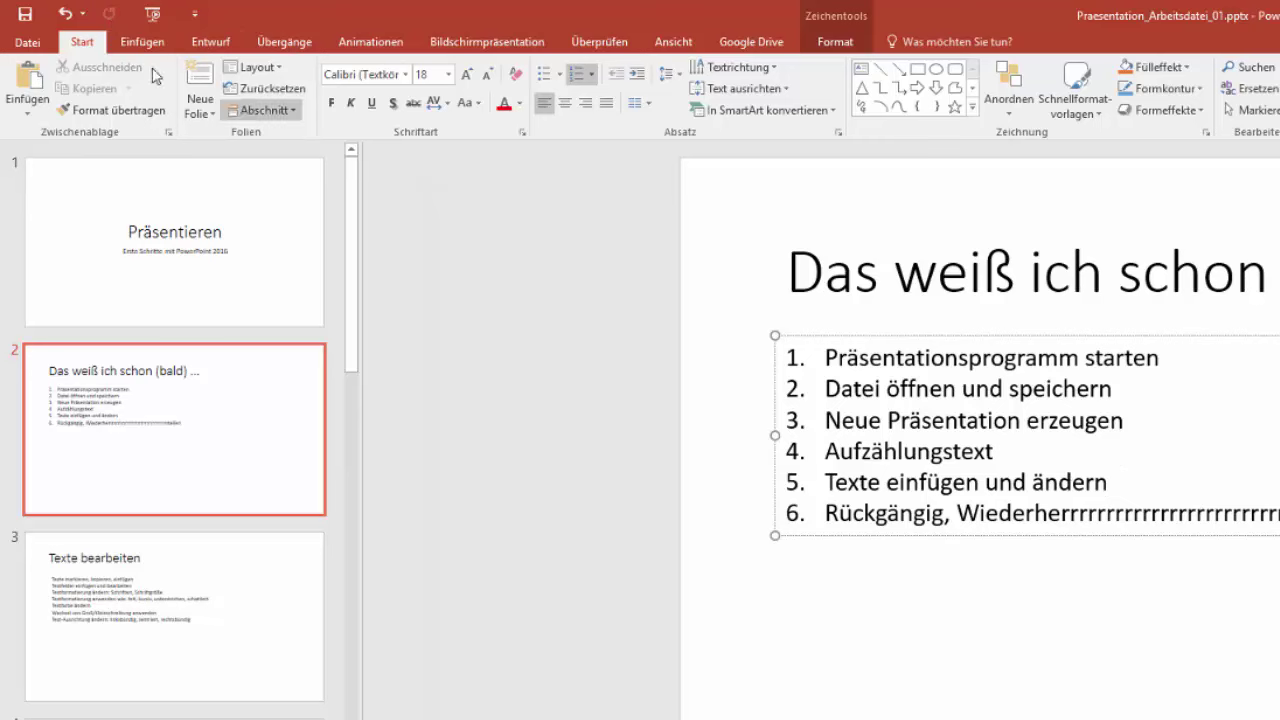
{"action": "left_click", "coordinate": [64, 14]}
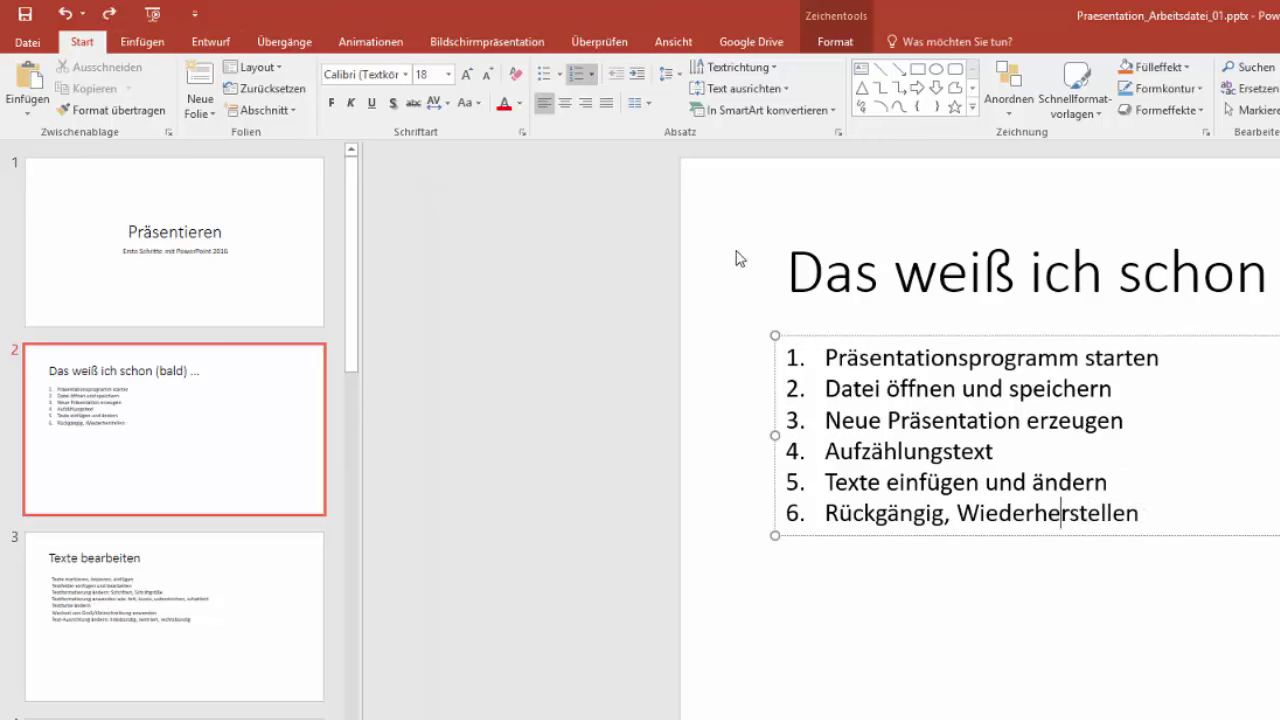
{"action": "left_click", "coordinate": [713, 270]}
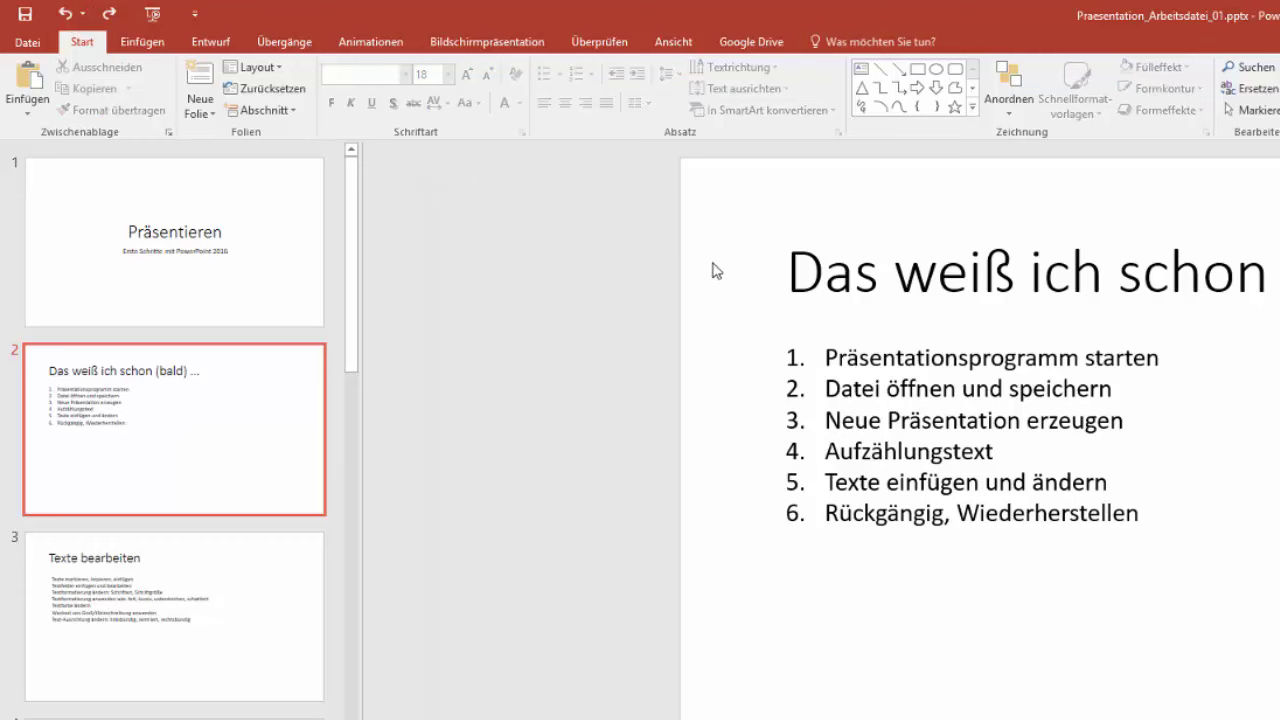